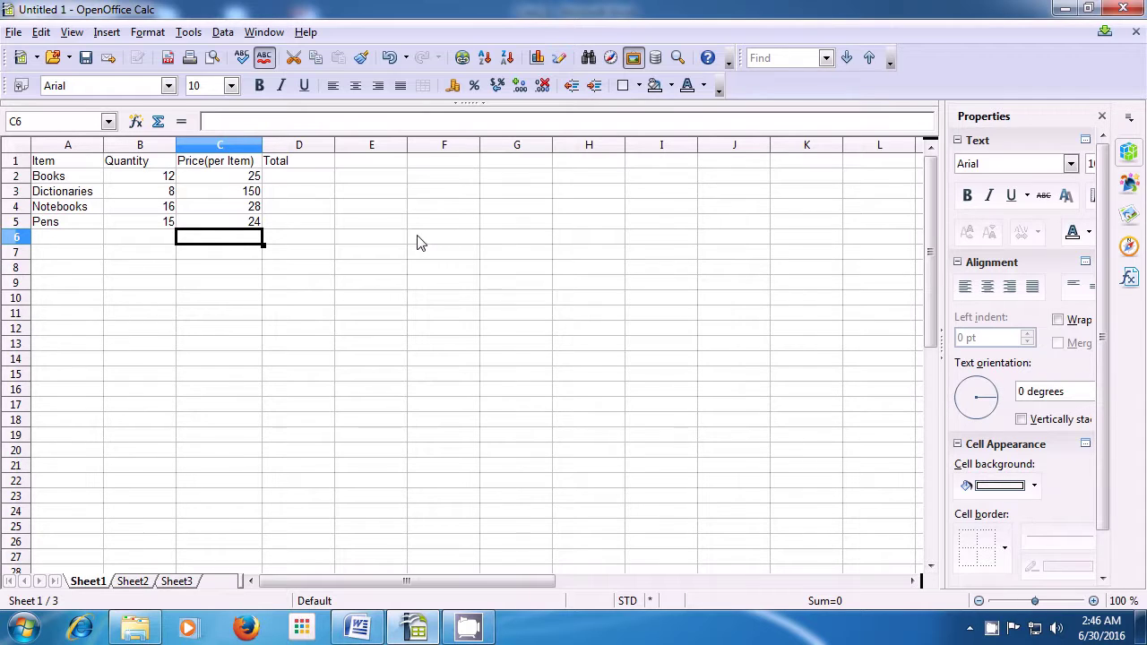
Set the font of the item table in A1:D5 to Castellar.
left_click(70, 164)
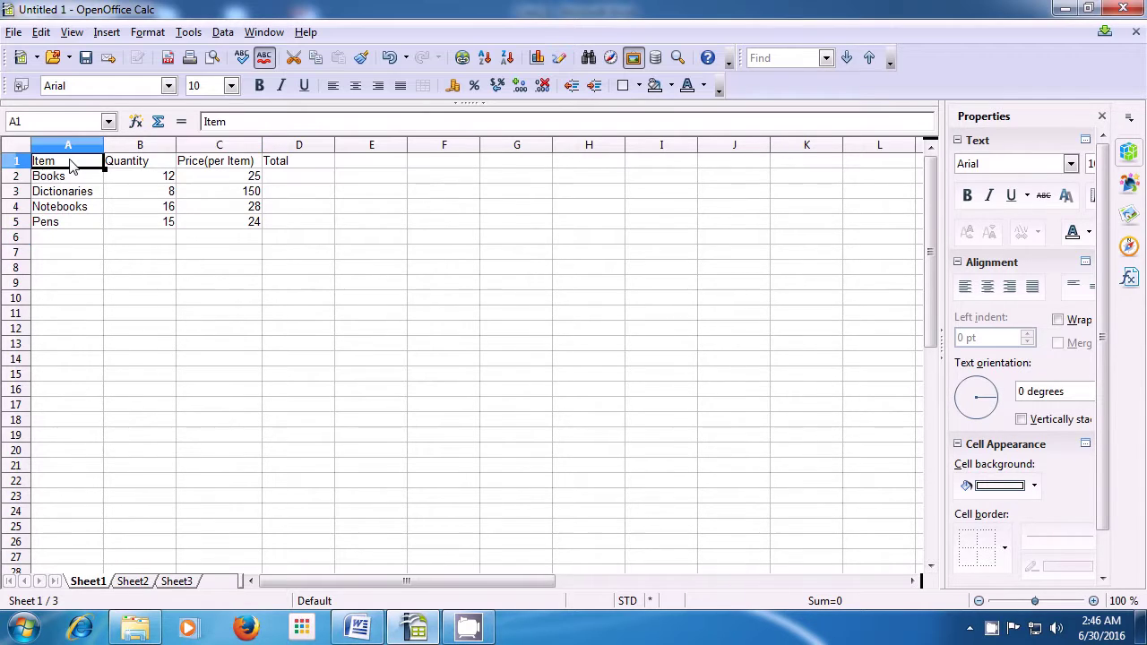
left_click_drag(70, 163, 275, 224)
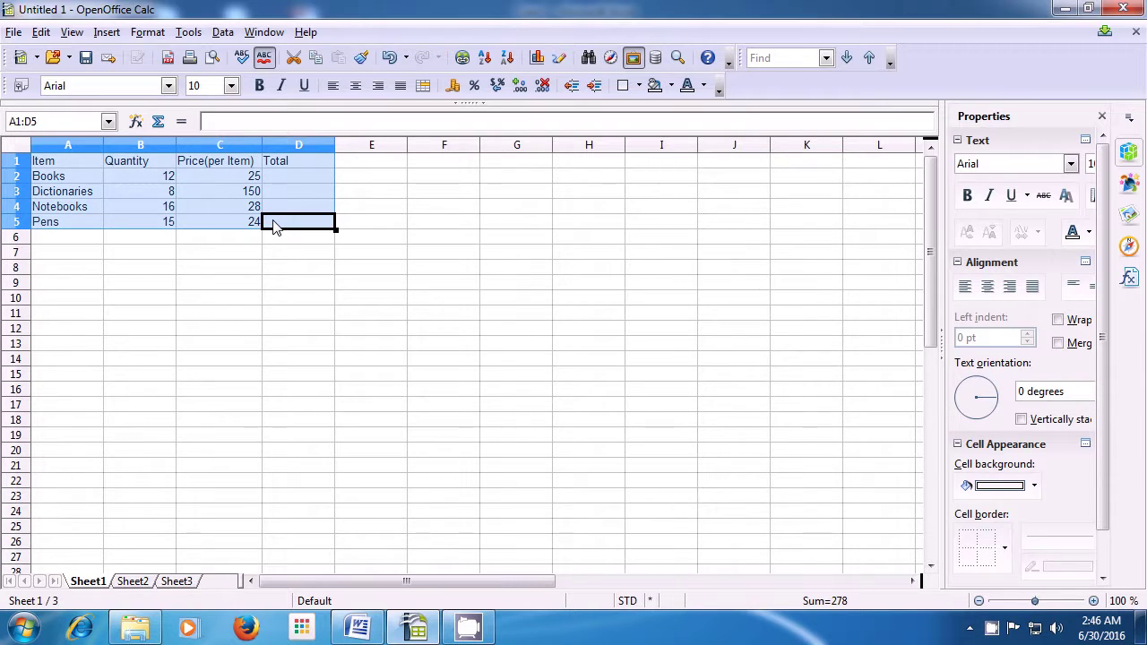
left_click(168, 86)
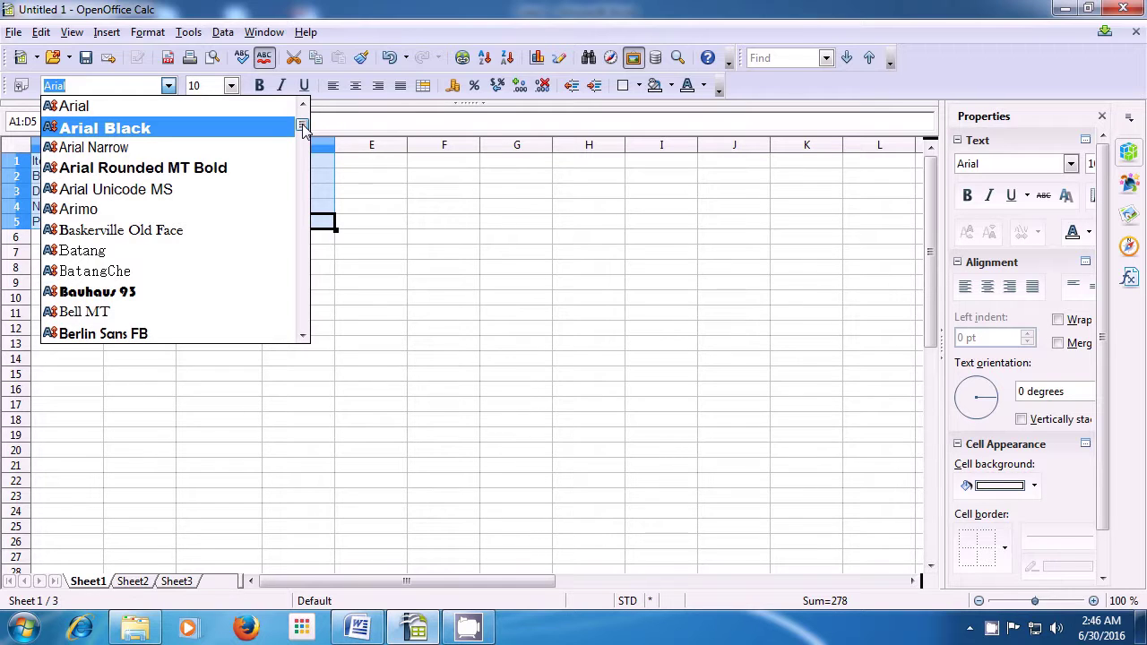
left_click_drag(303, 129, 305, 150)
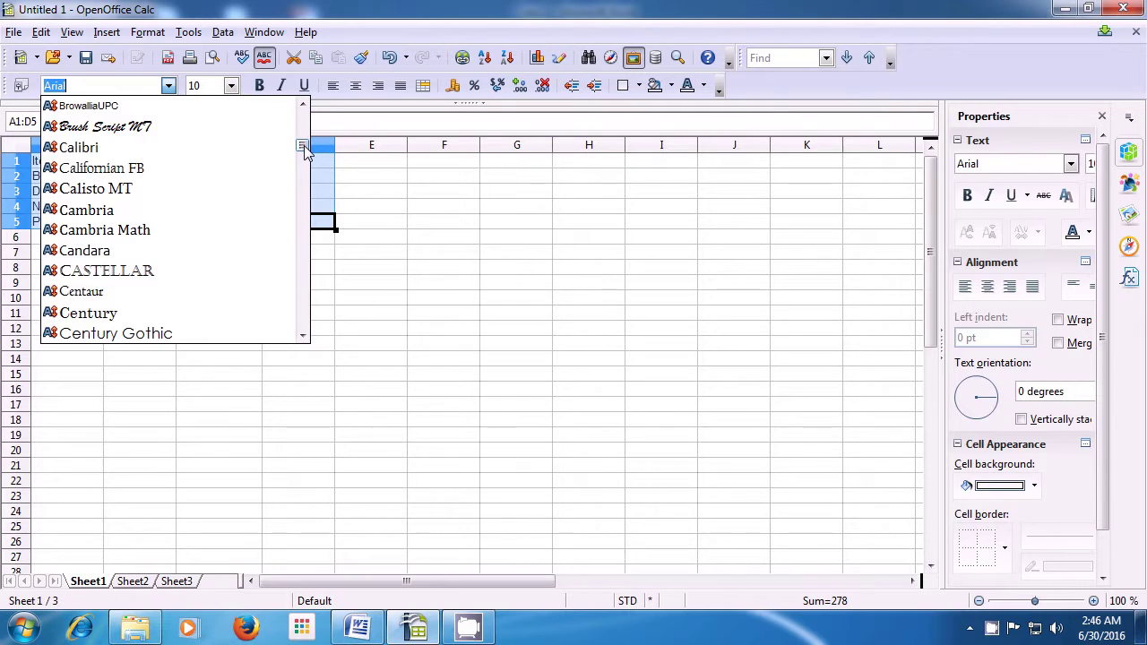
left_click(141, 279)
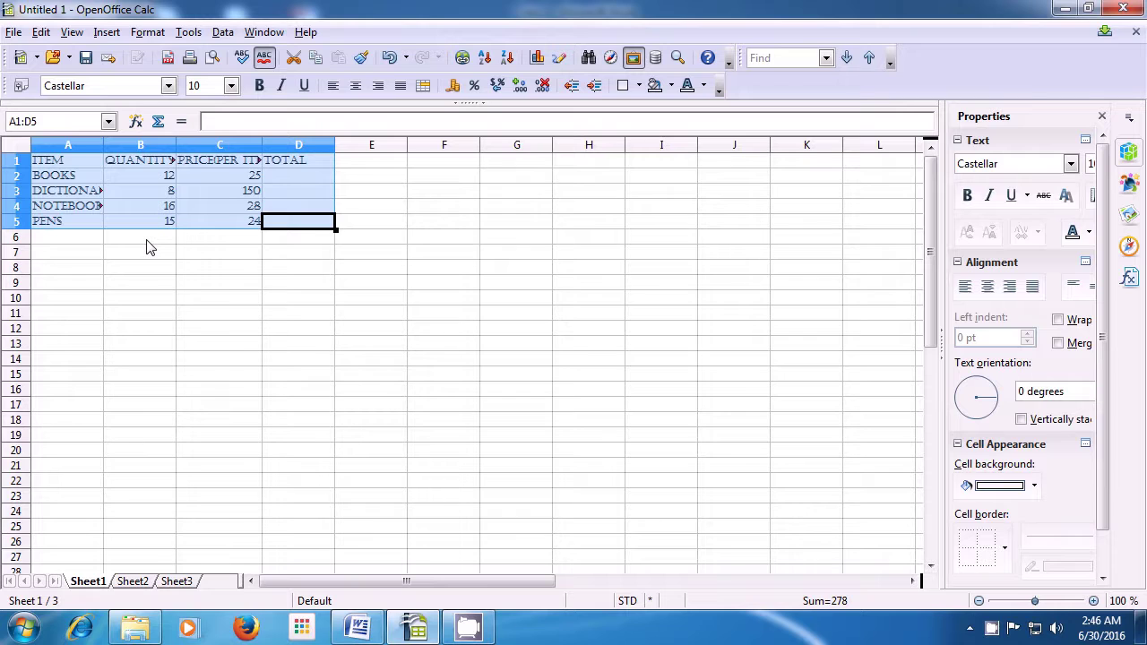
left_click(149, 248)
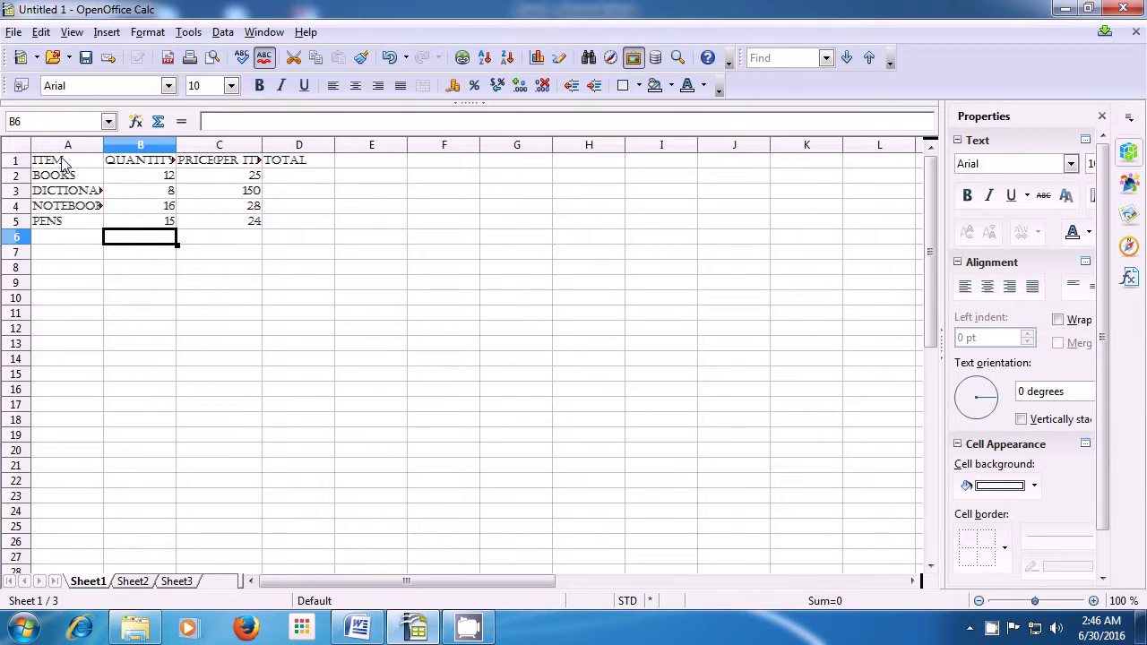
Change the font of the table in A1:D5 to Agency FB.
left_click_drag(62, 161, 281, 234)
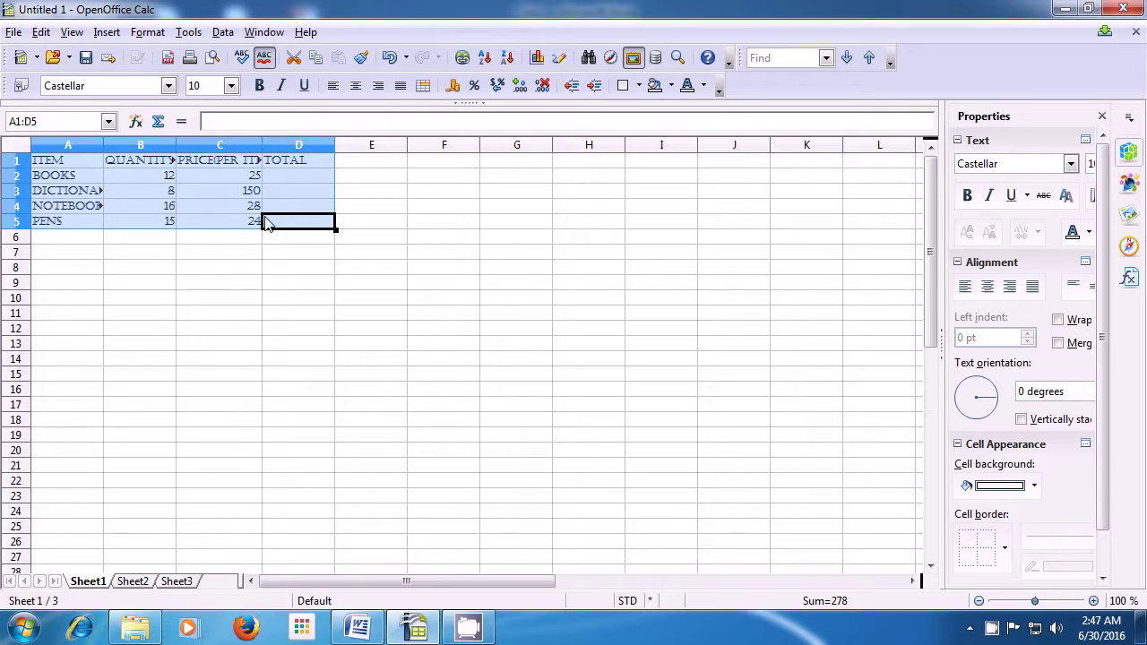
left_click(169, 86)
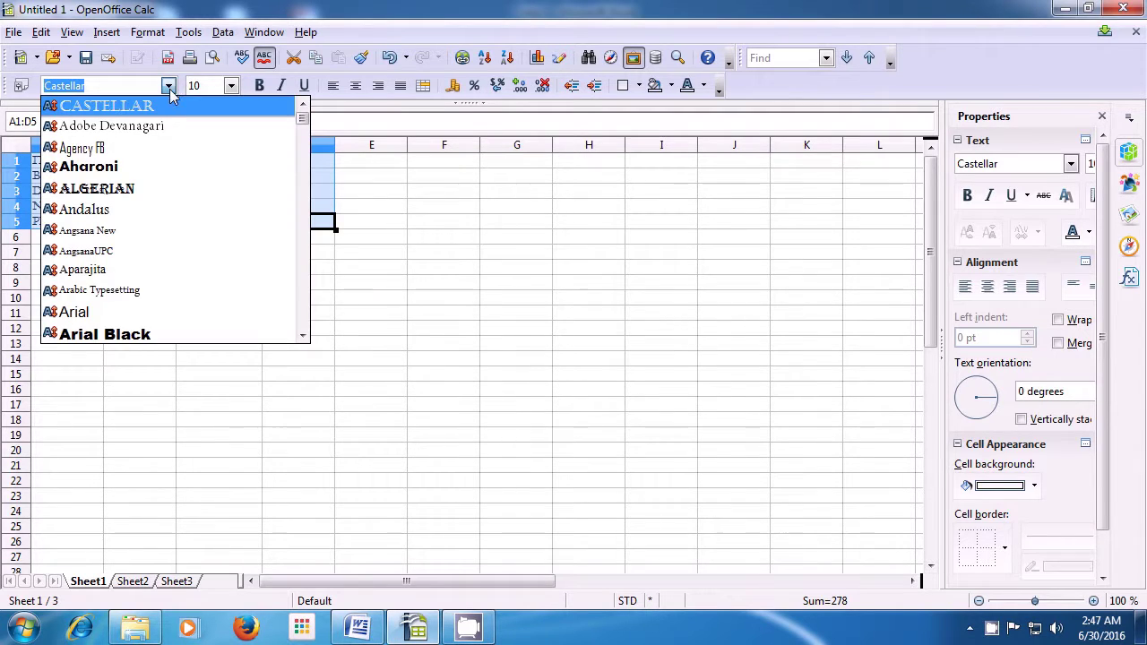
left_click(152, 148)
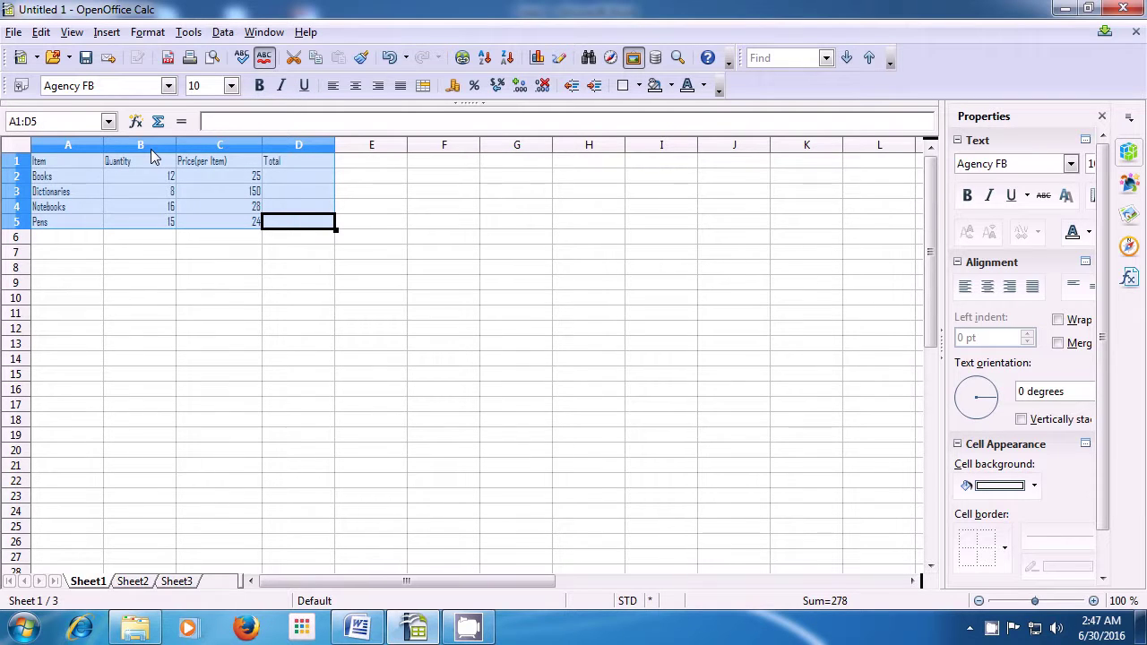
left_click(307, 240)
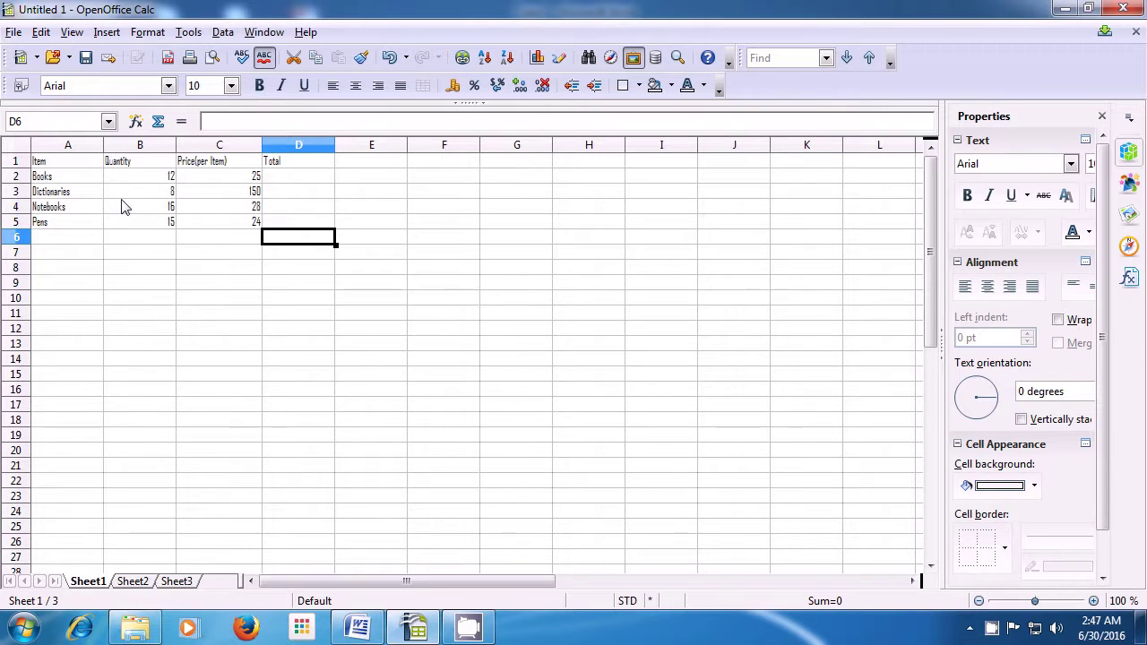
Apply the Arial Black font to A1:D5 and fit the width of column A to its contents.
left_click_drag(70, 166, 278, 233)
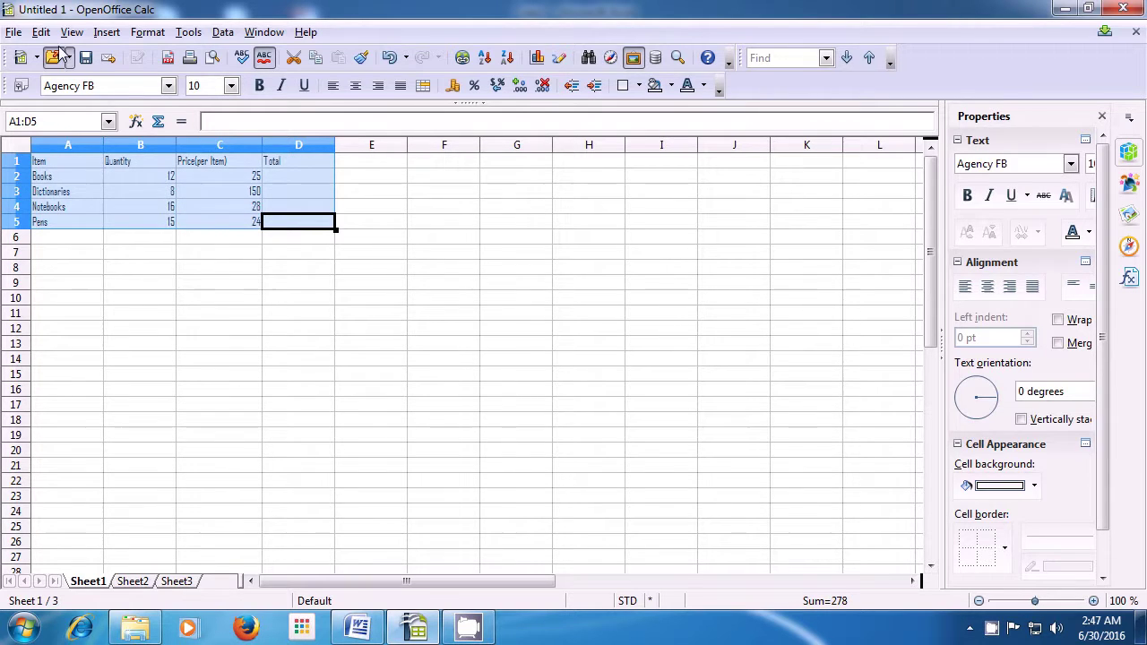
left_click(169, 85)
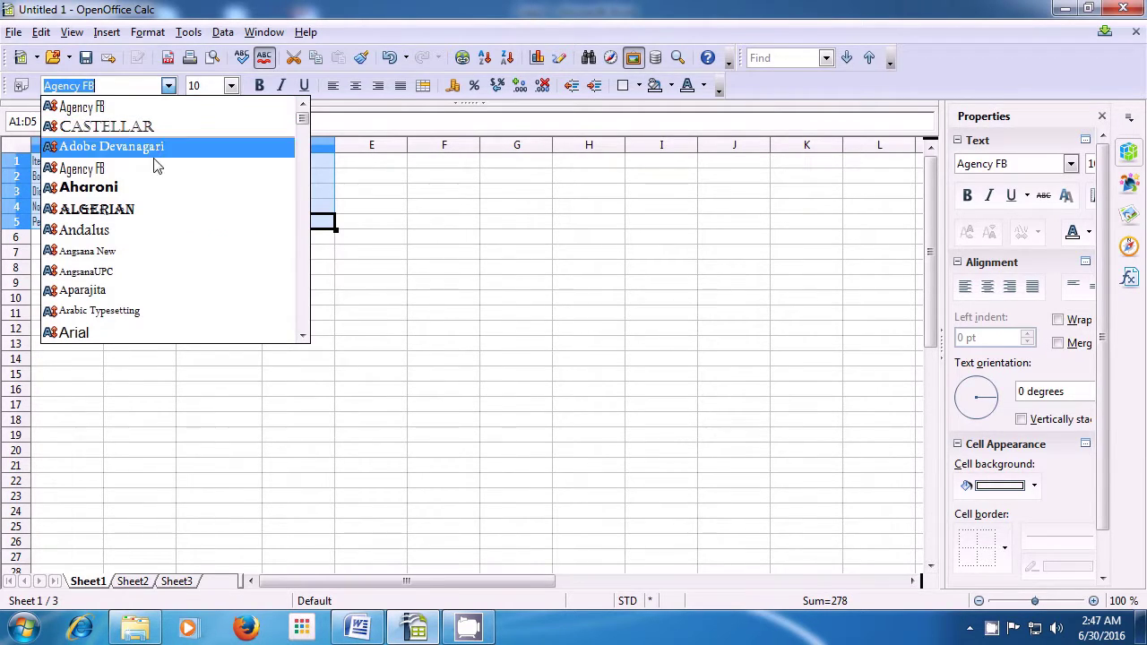
scroll(147, 195, "down", 2)
left_click(143, 231)
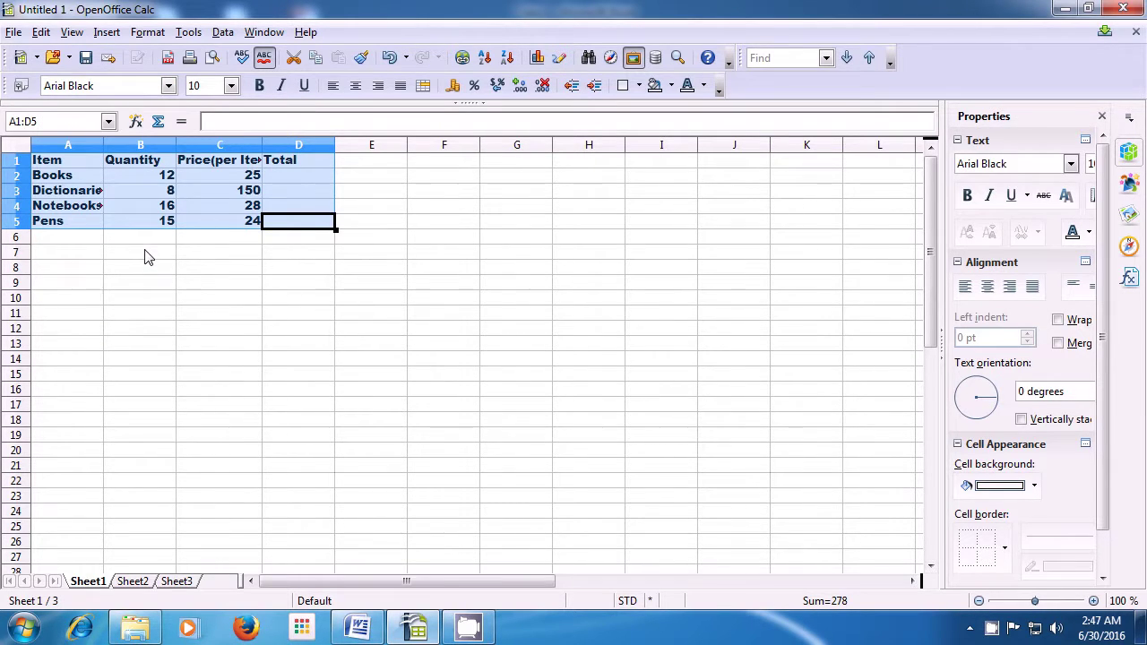
left_click(147, 253)
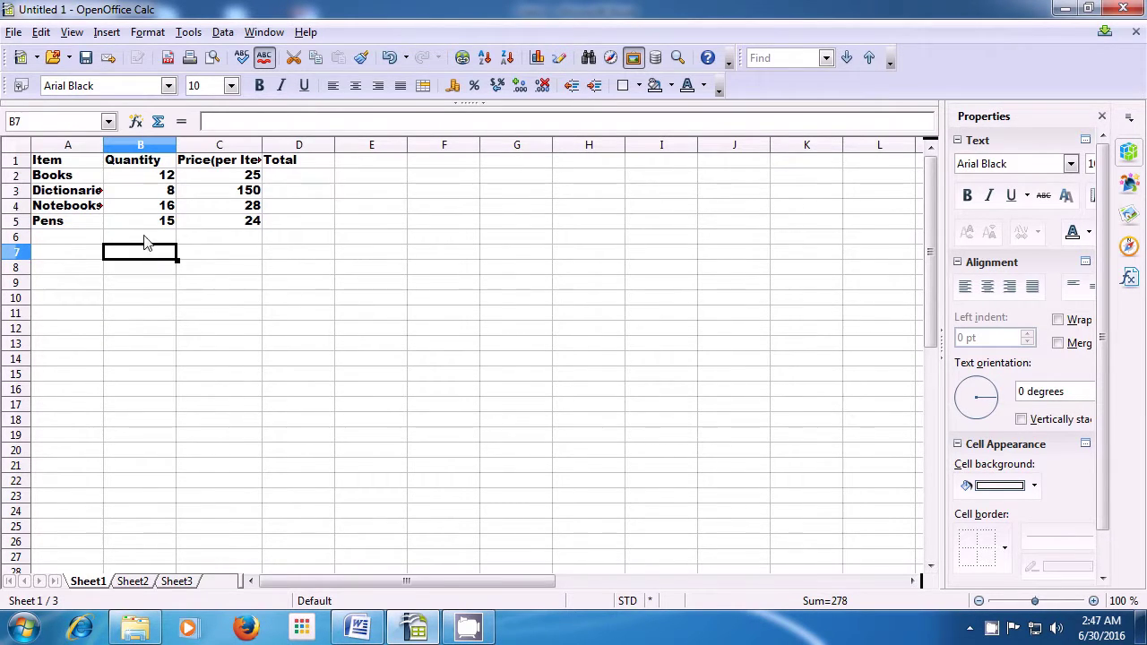
left_click_drag(105, 140, 105, 141)
double_click(105, 141)
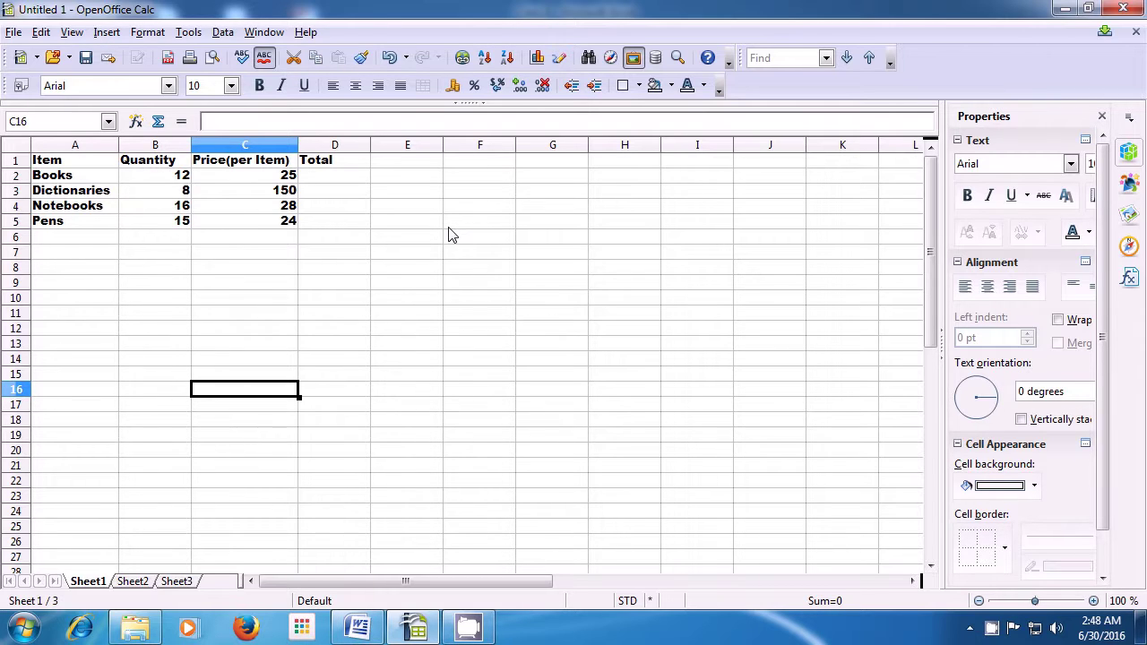
Set the font size of the whole table in A1:D5 to 11.
left_click(58, 163)
left_click_drag(58, 163, 305, 224)
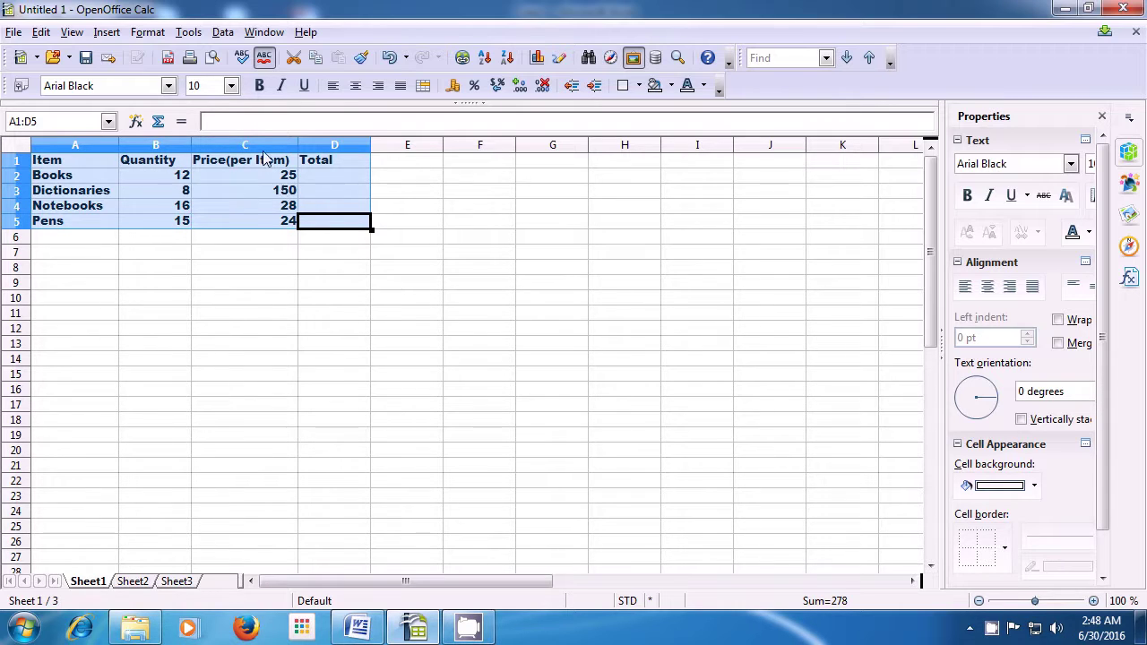
left_click(231, 86)
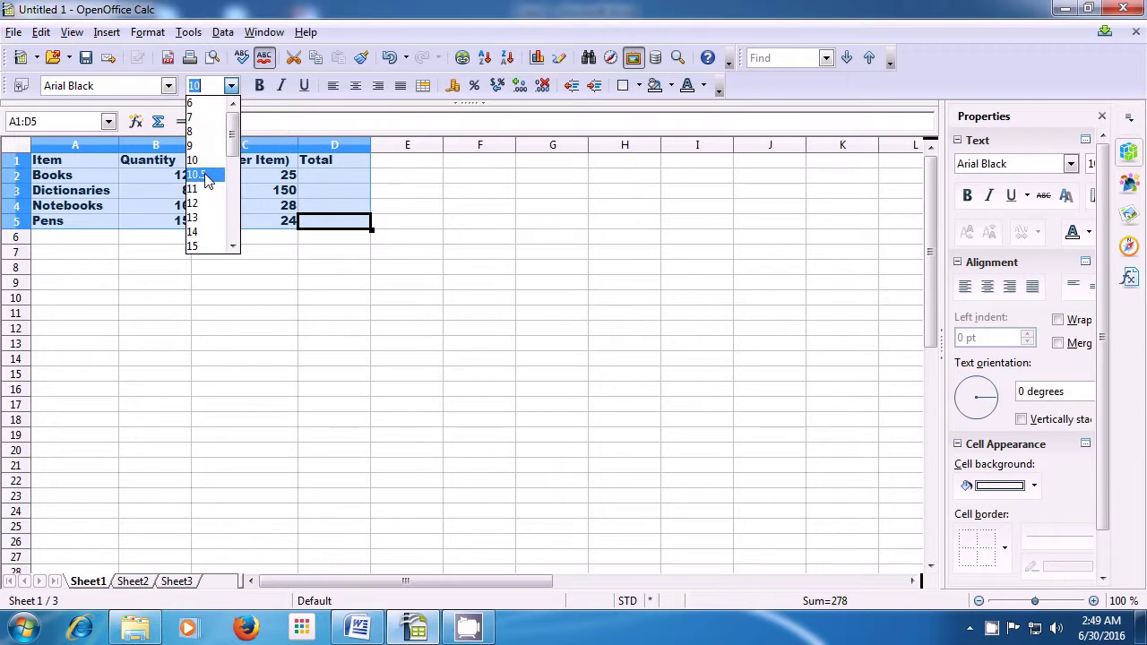
mouse_move(240, 153)
left_mouse_down()
mouse_move(238, 217)
mouse_move(235, 158)
left_mouse_up()
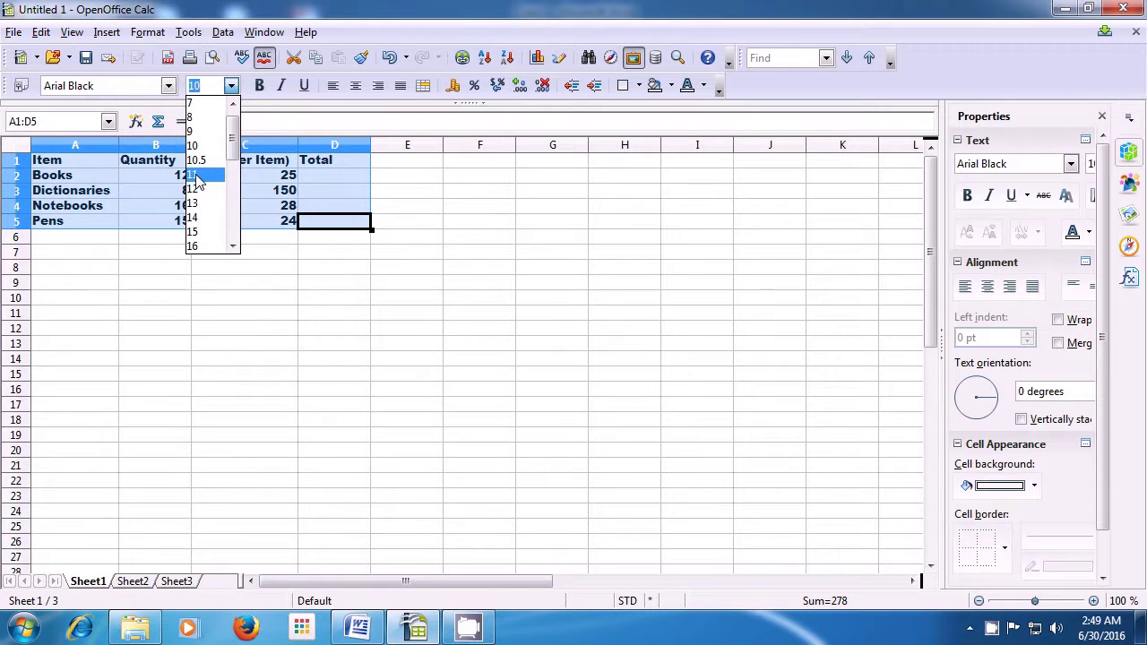
left_click(198, 175)
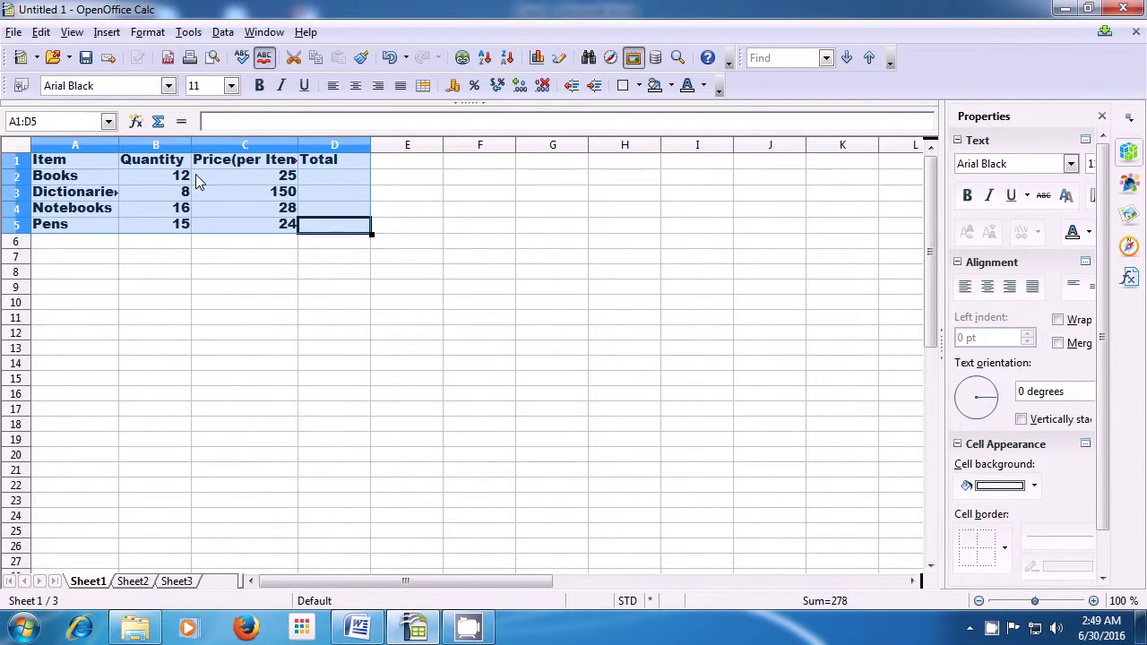
left_click(282, 242)
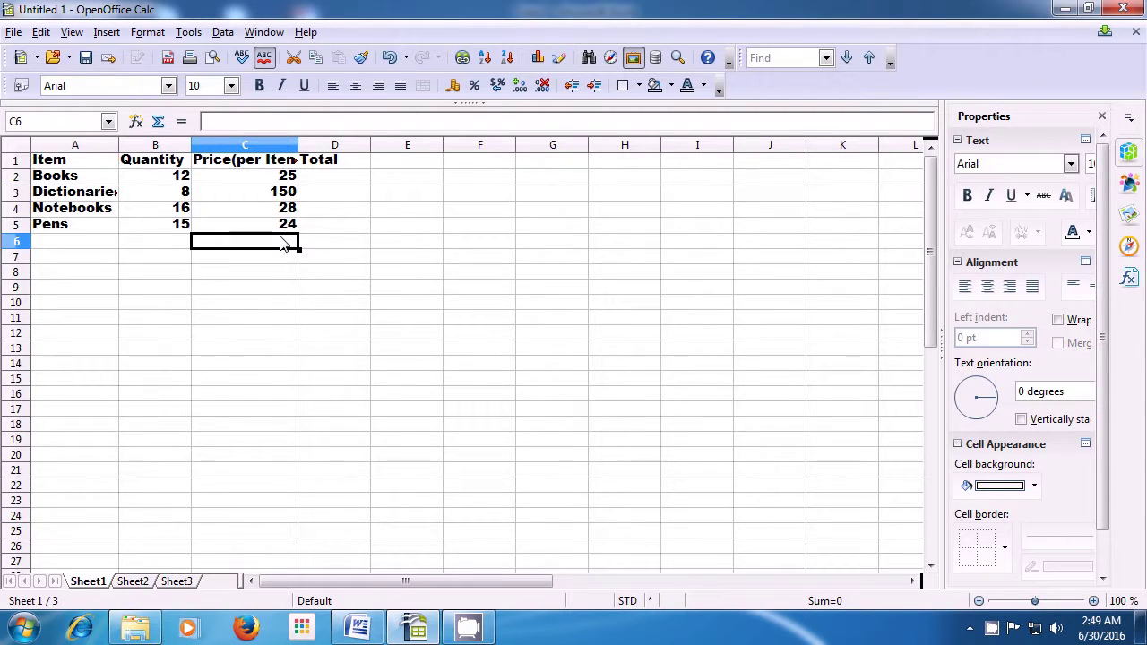
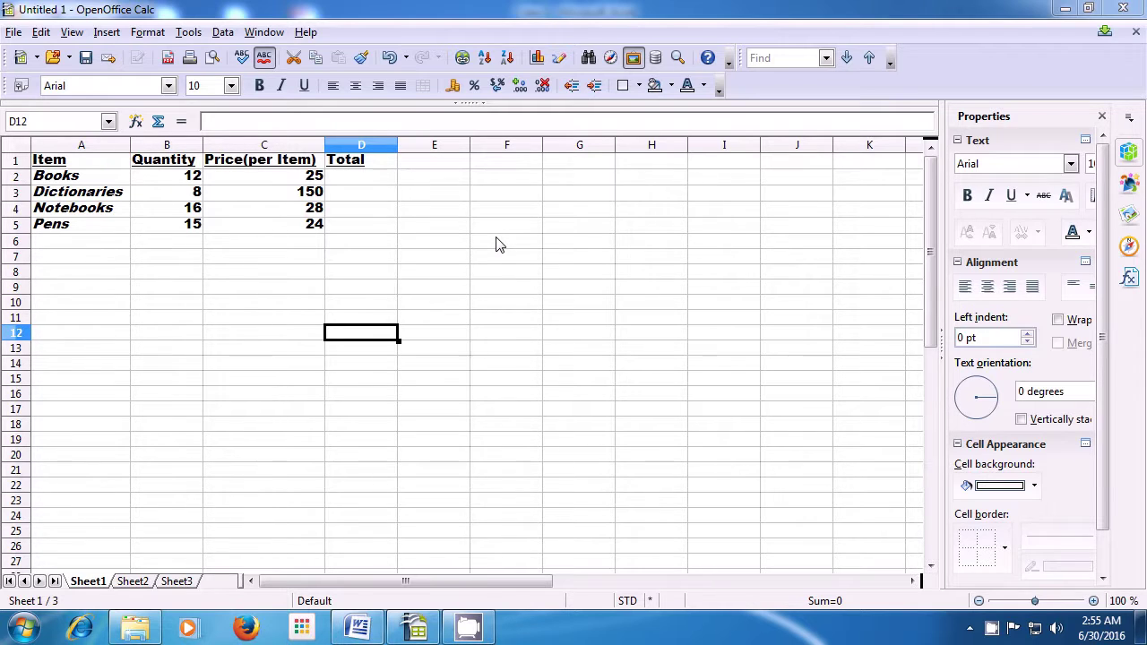
Center the header labels in A1:D1 horizontally.
left_click(82, 165)
left_click_drag(82, 168, 346, 172)
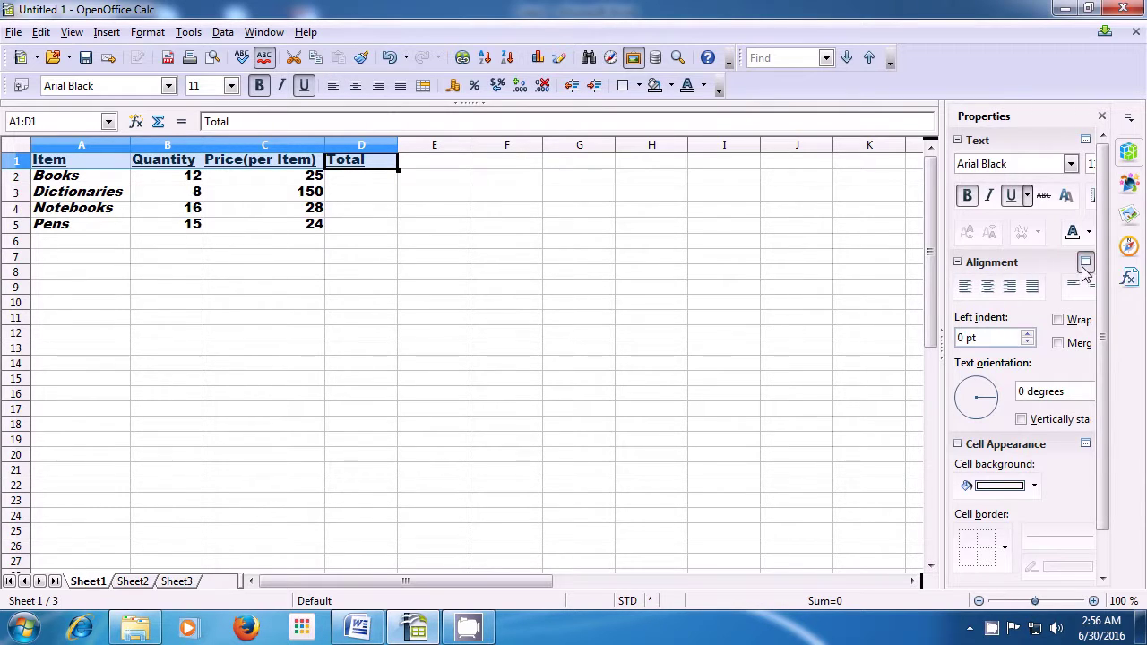
left_click(988, 287)
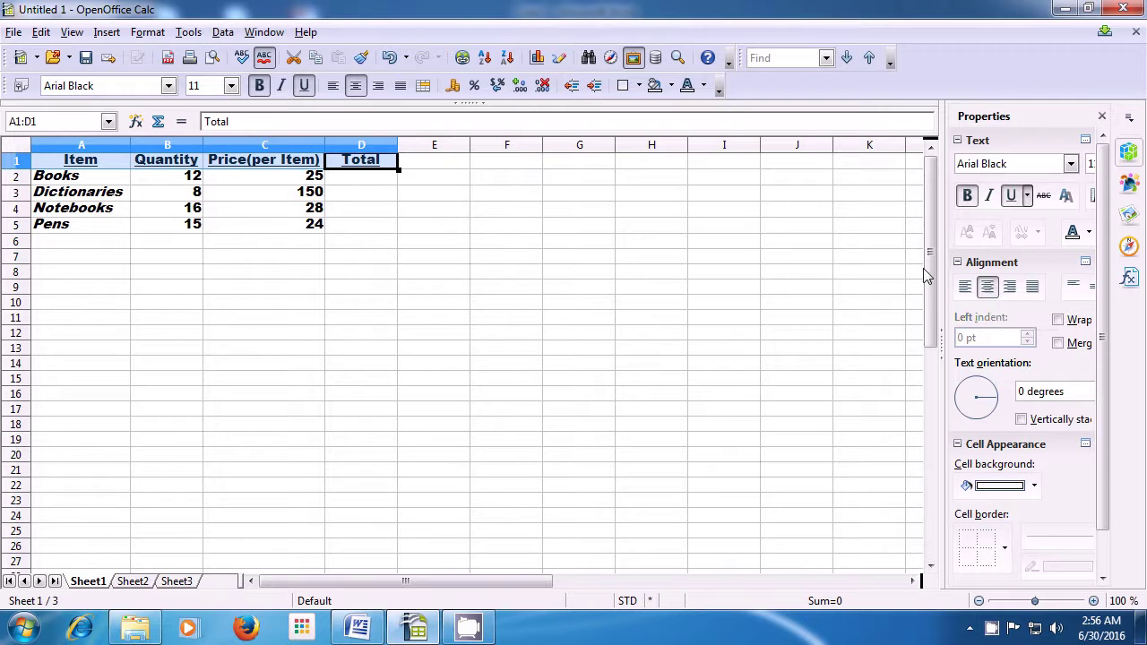
left_click(430, 321)
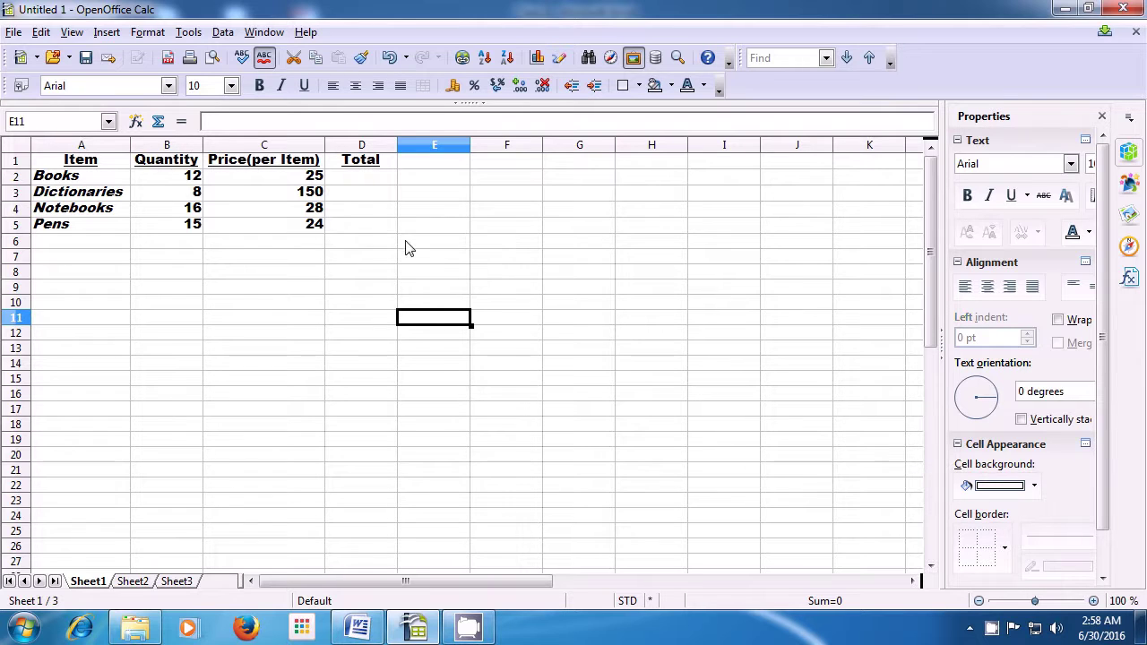
Right-align the item names in A2:A5.
left_click_drag(104, 179, 104, 229)
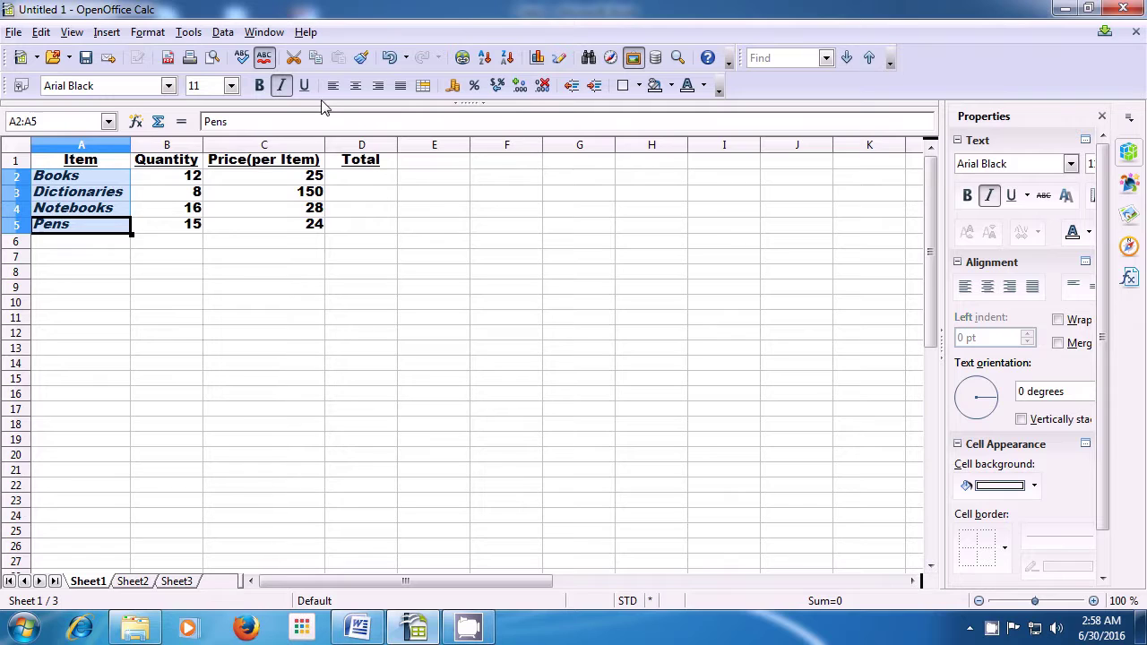
left_click(378, 86)
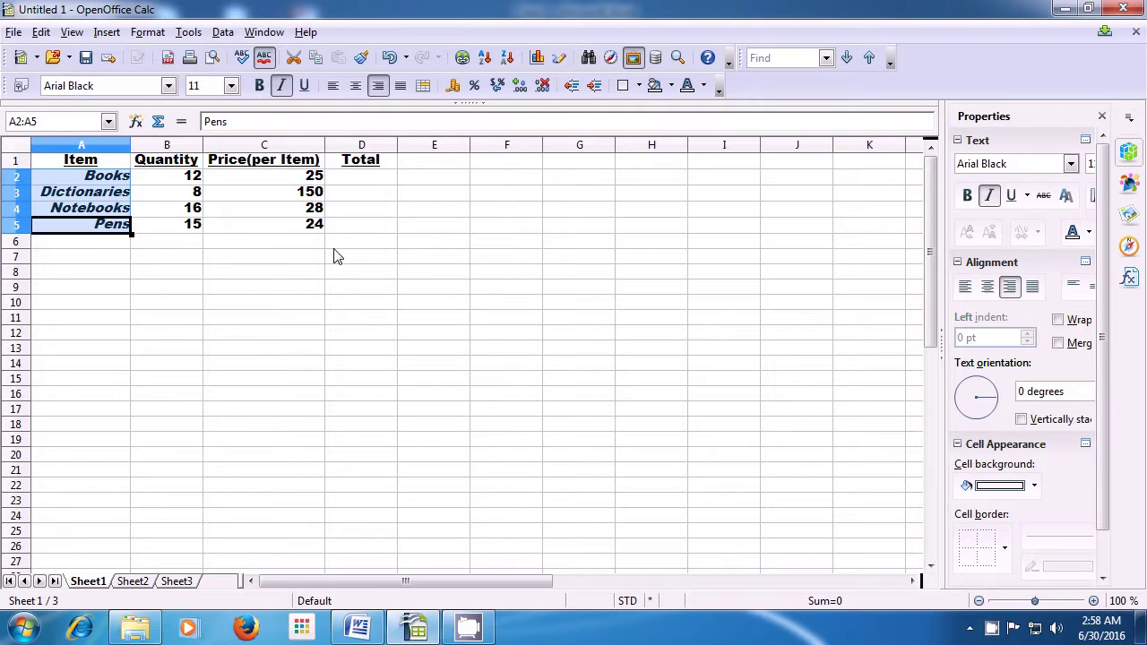
left_click(363, 321)
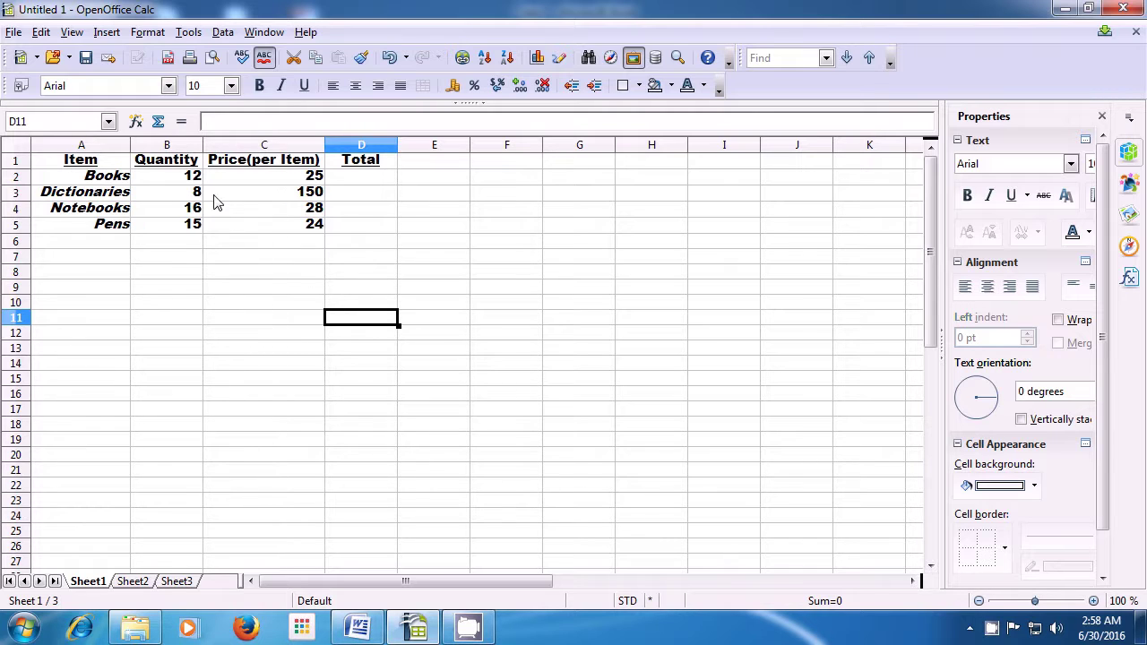
Left-align the quantity and price values in B2:C5.
left_click(186, 183)
left_click_drag(185, 184, 258, 231)
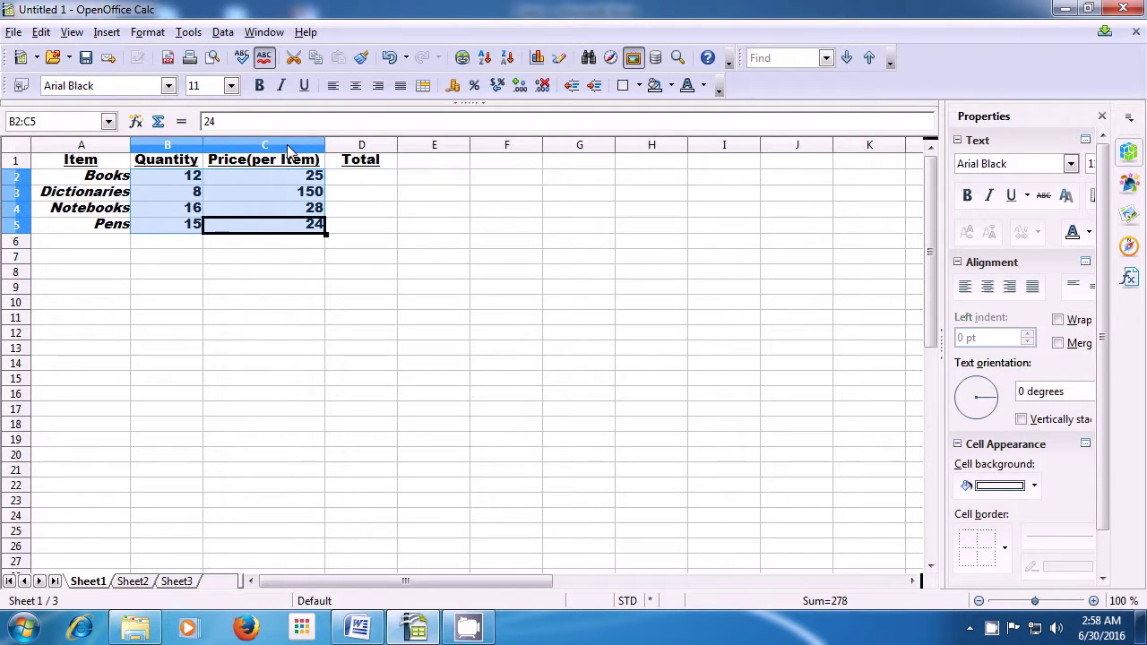
left_click(332, 92)
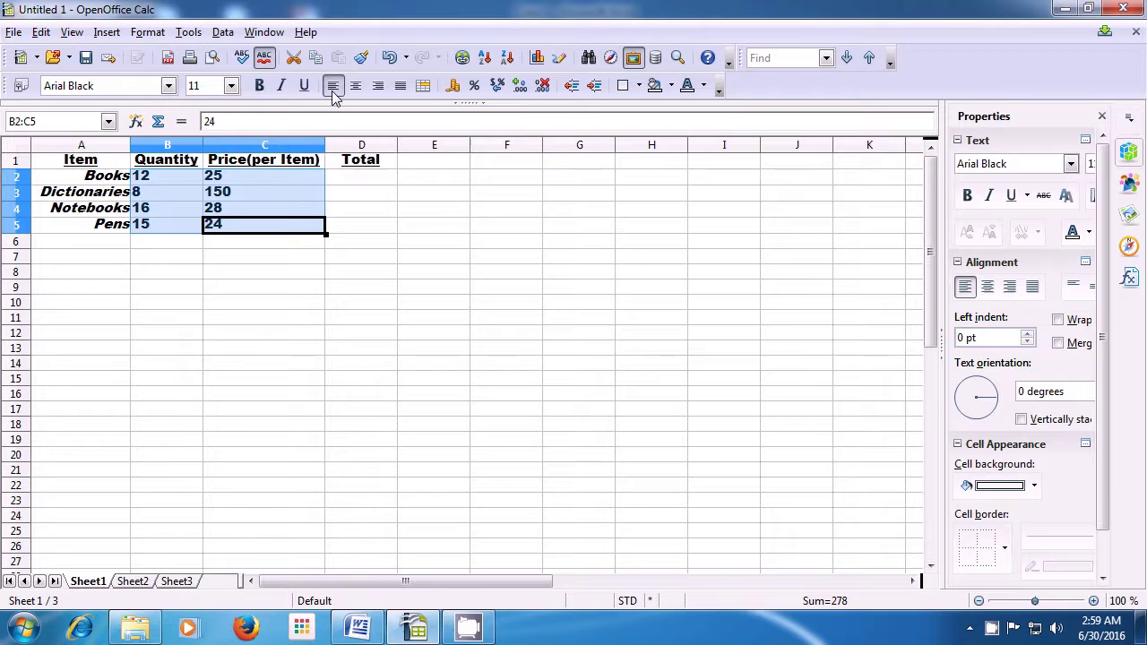
left_click(396, 274)
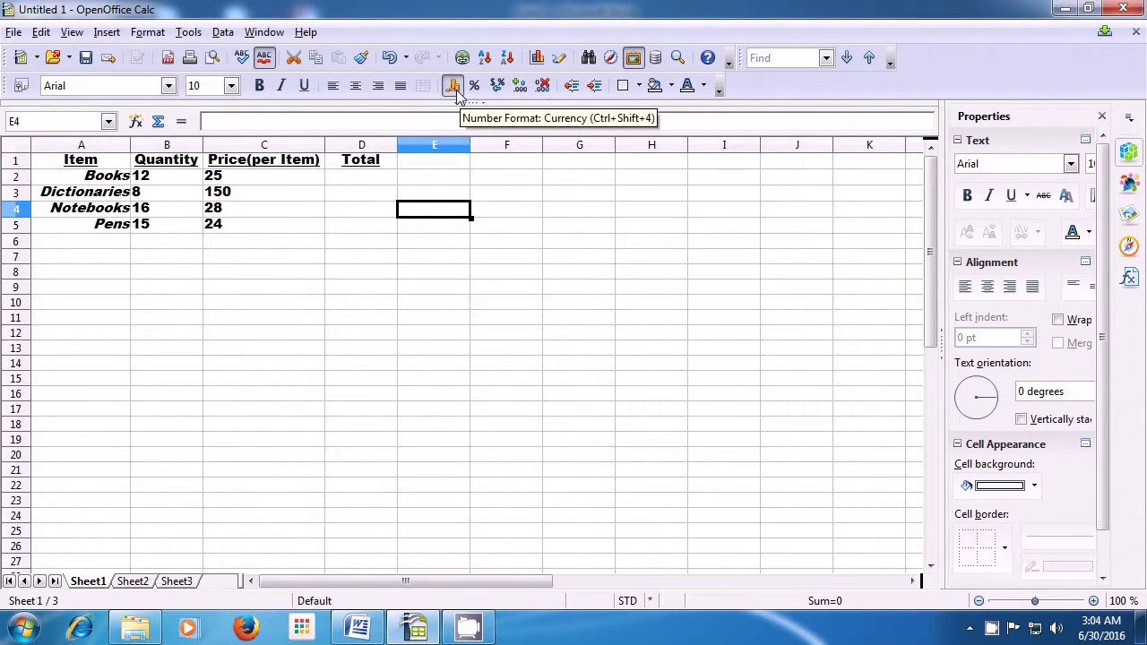
Format the prices per item in C2:C5 to show two decimal places.
left_click(255, 179)
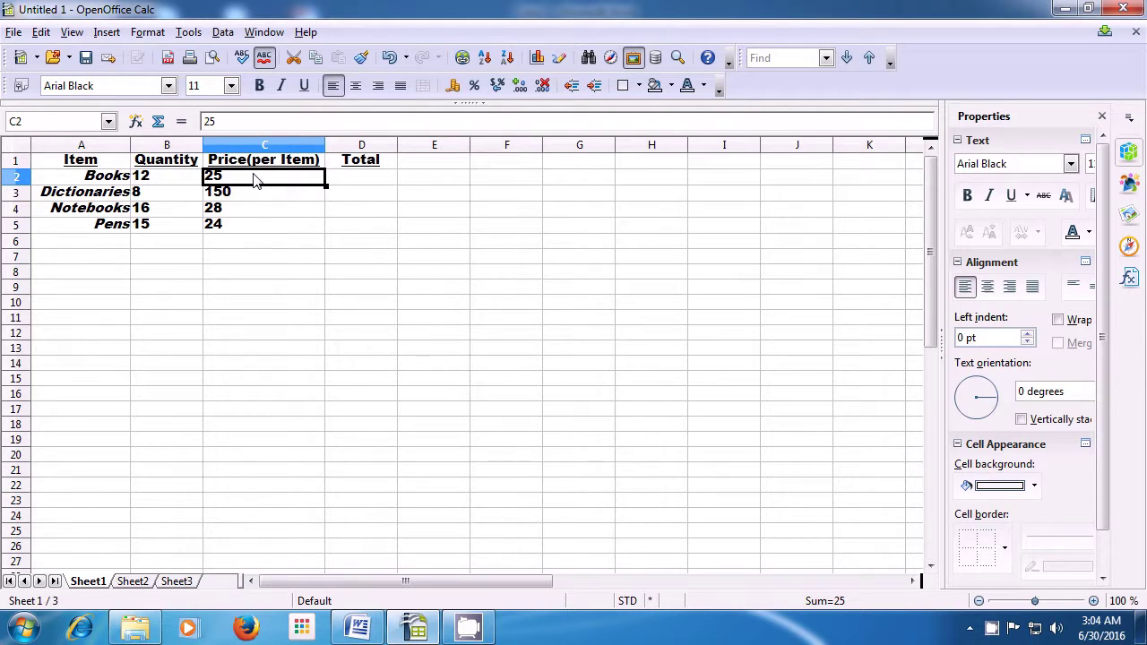
left_click_drag(255, 180, 254, 226)
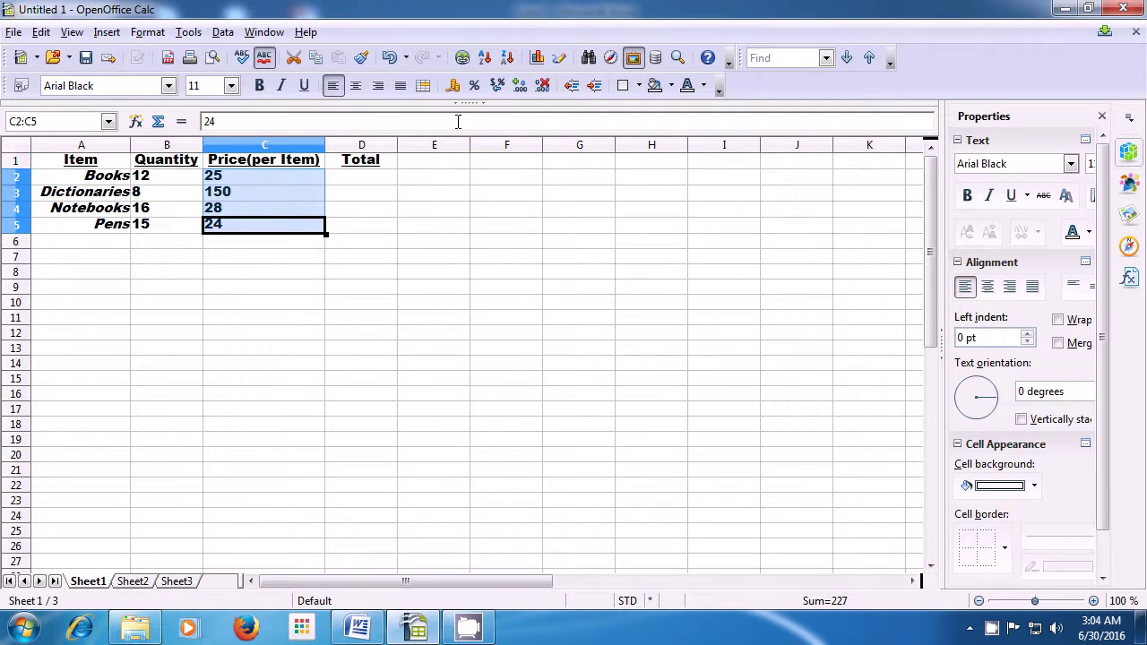
left_click(519, 93)
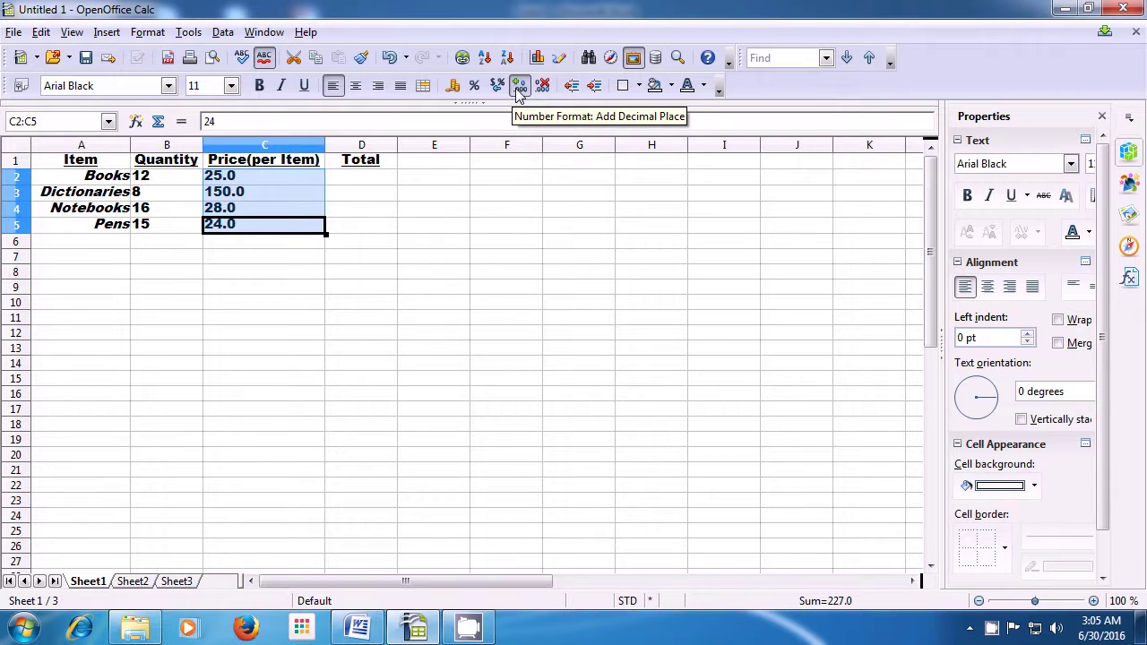
left_click(519, 86)
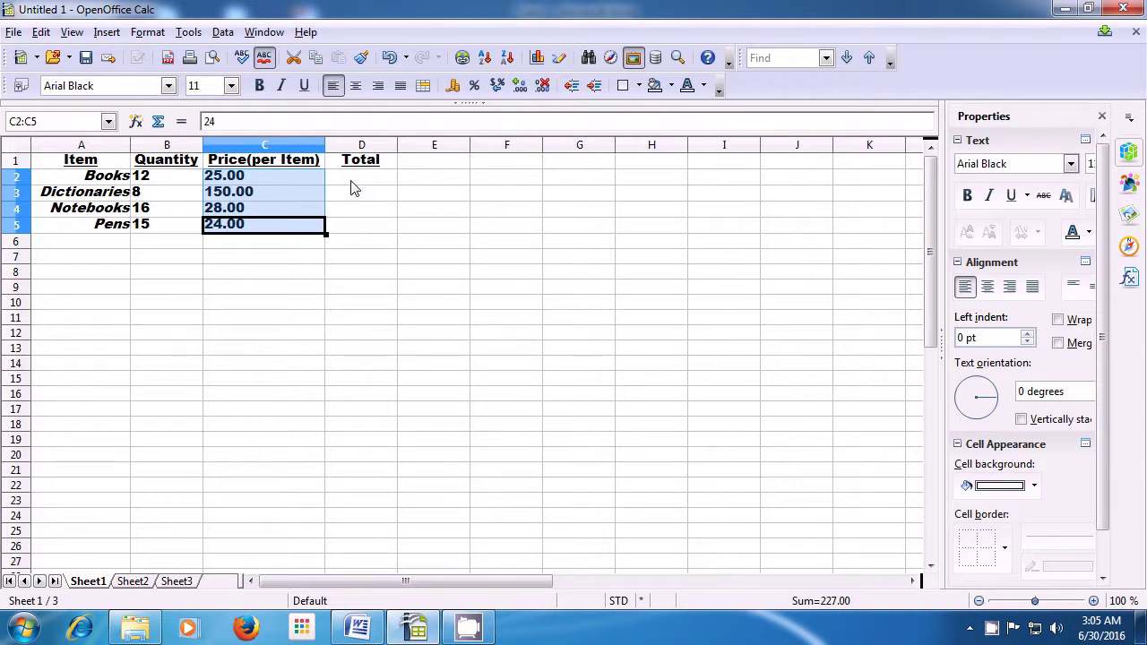
left_click(305, 248)
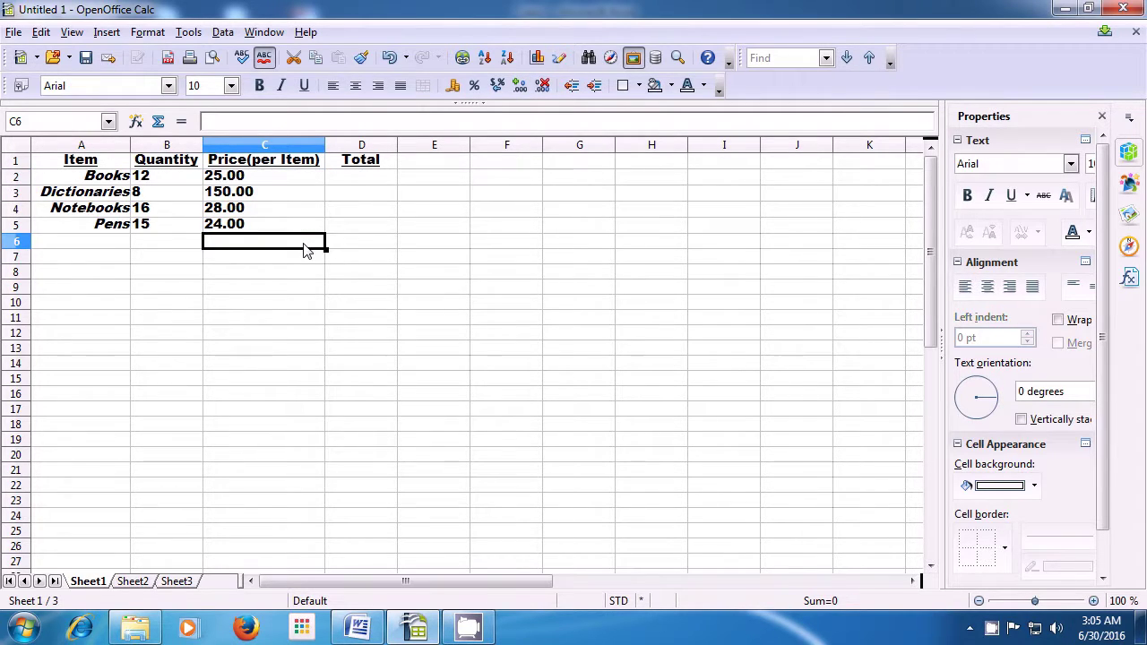
Format the prices per item in C2:C5 as currency.
left_click(278, 184)
left_click_drag(278, 184, 272, 227)
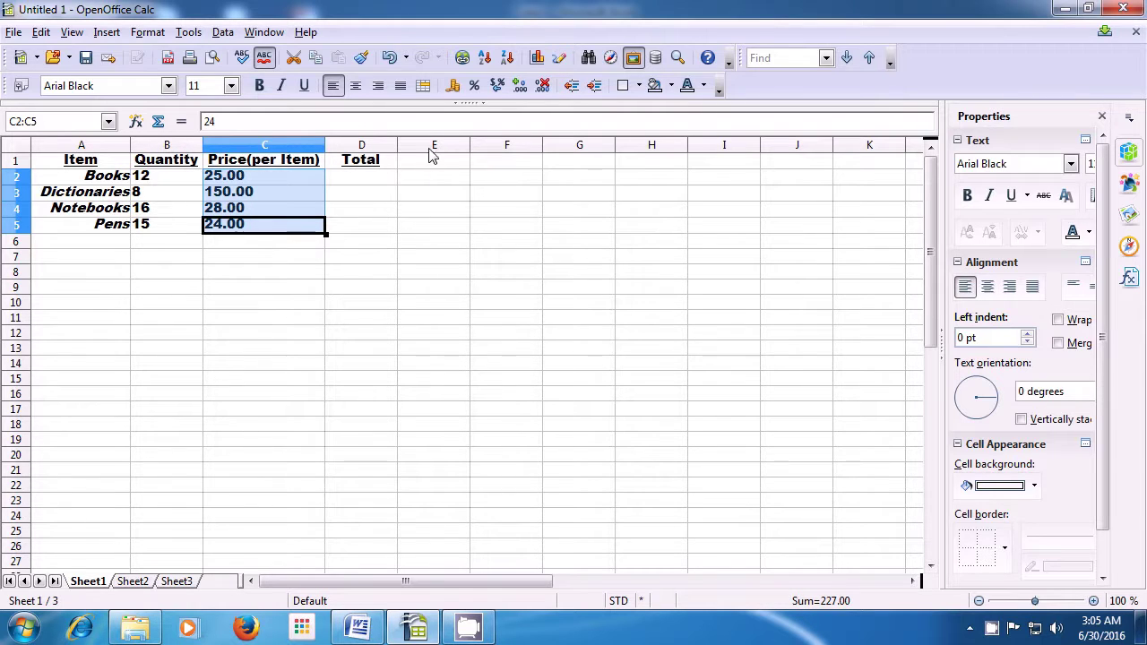
left_click(452, 87)
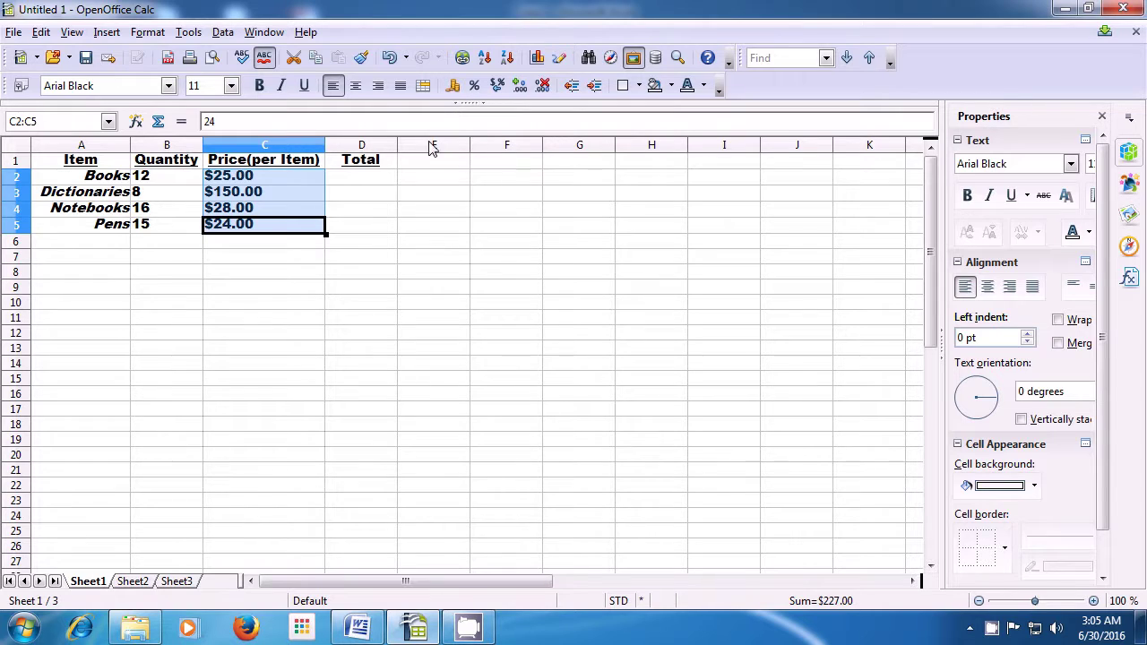
left_click(228, 242)
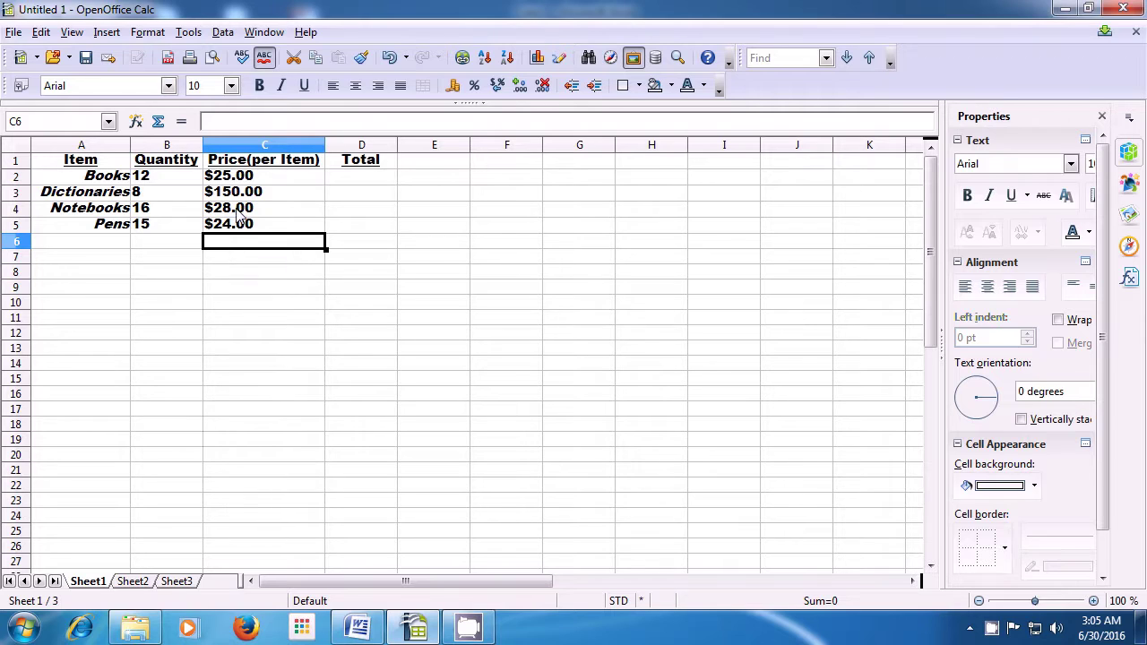
Apply the percent format to the prices in C2:C5 and return them to the standard number format.
left_click_drag(244, 182, 246, 228)
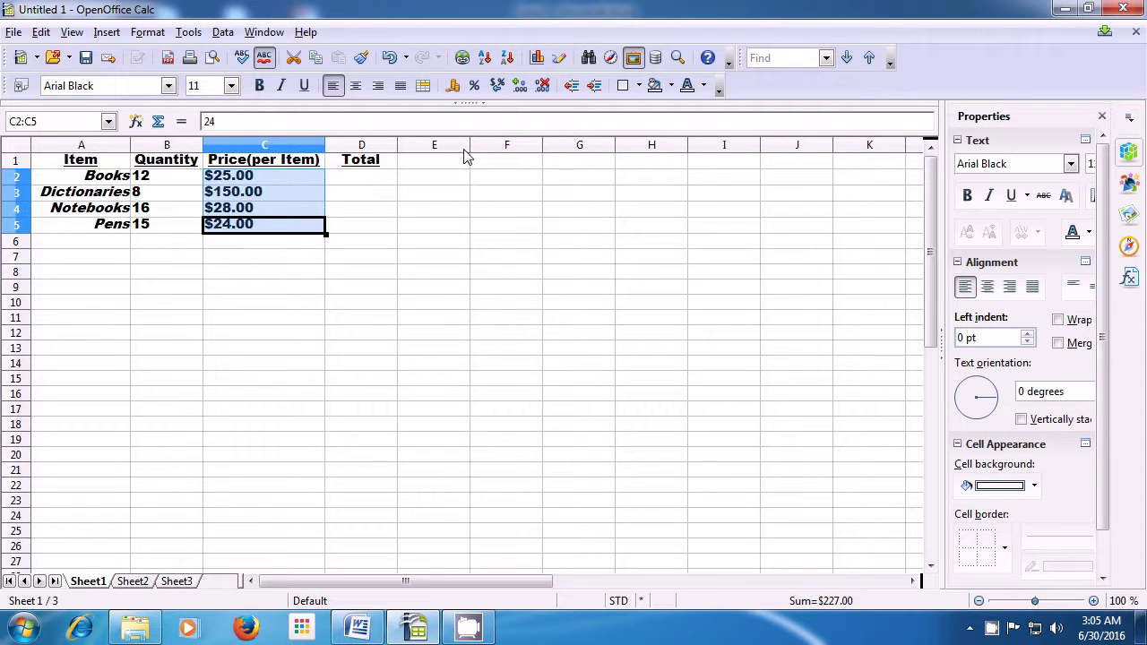
left_click(476, 86)
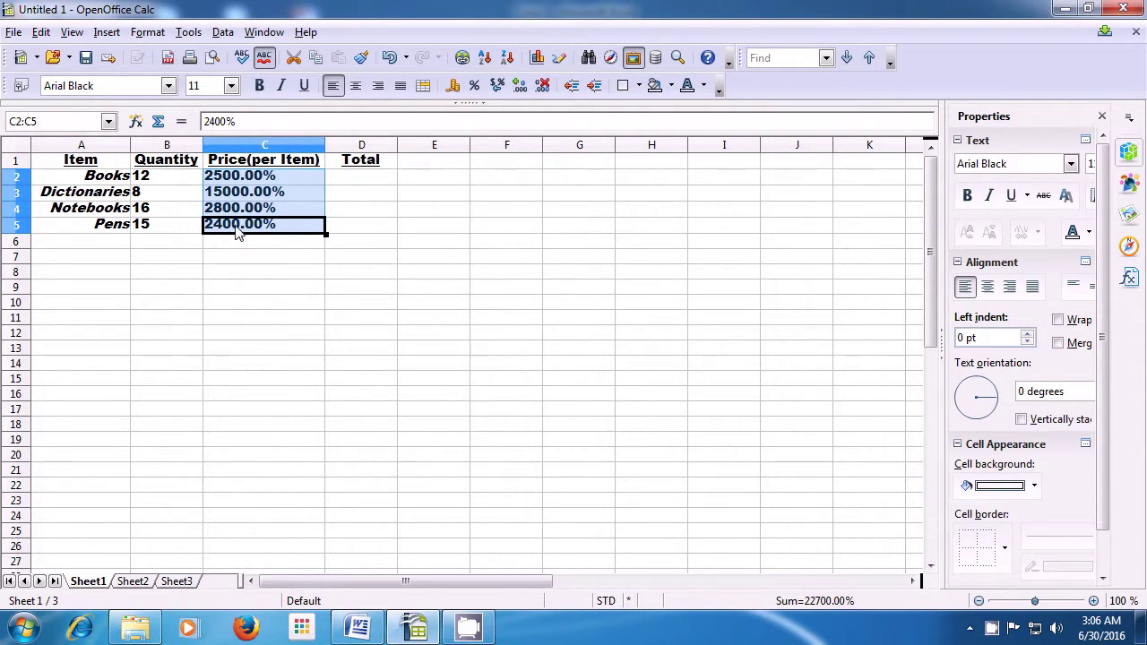
left_click(498, 87)
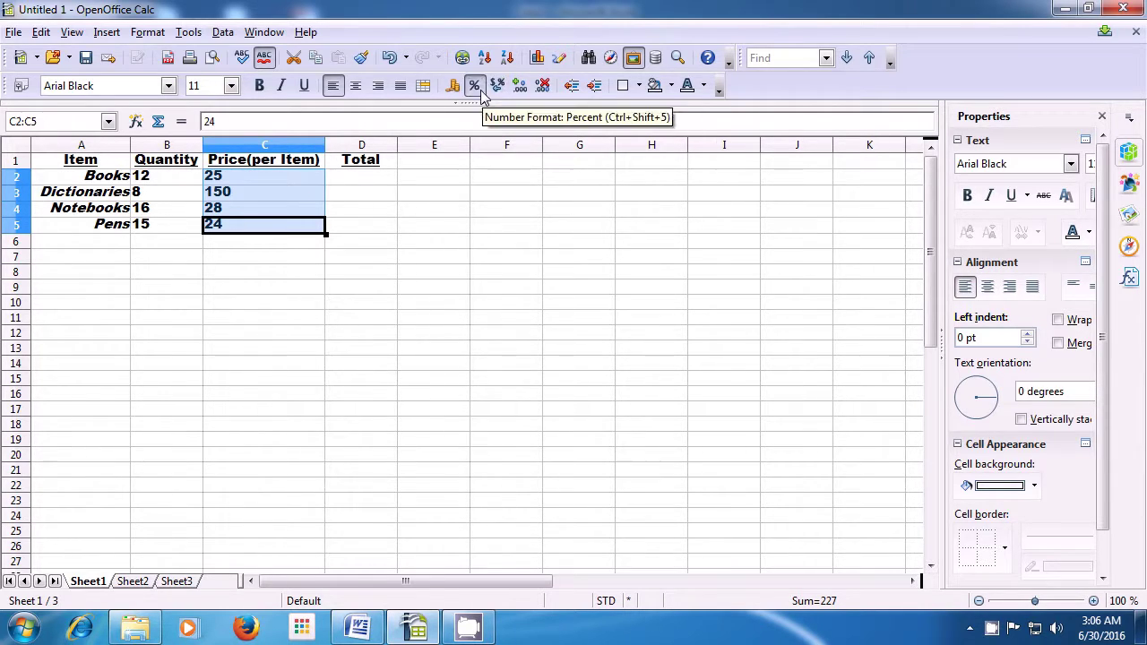
left_click(234, 244)
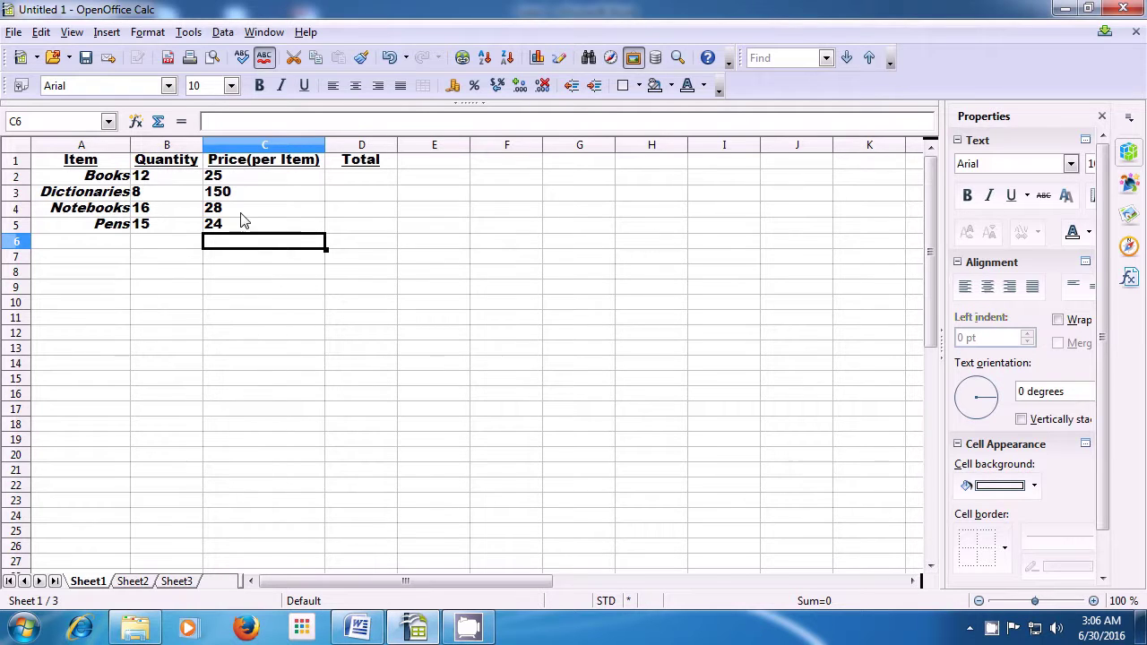
Add two decimal places to the prices in C2:C5 and remove both again.
left_click(240, 183)
left_click_drag(240, 190, 240, 231)
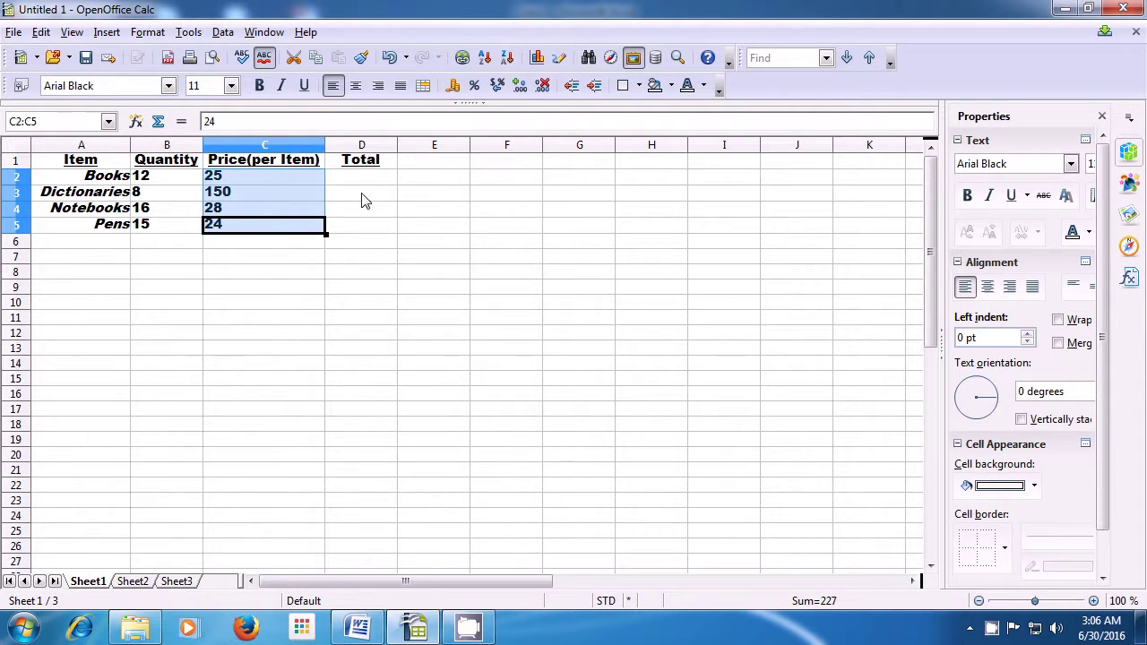
left_click(520, 86)
left_click(520, 86)
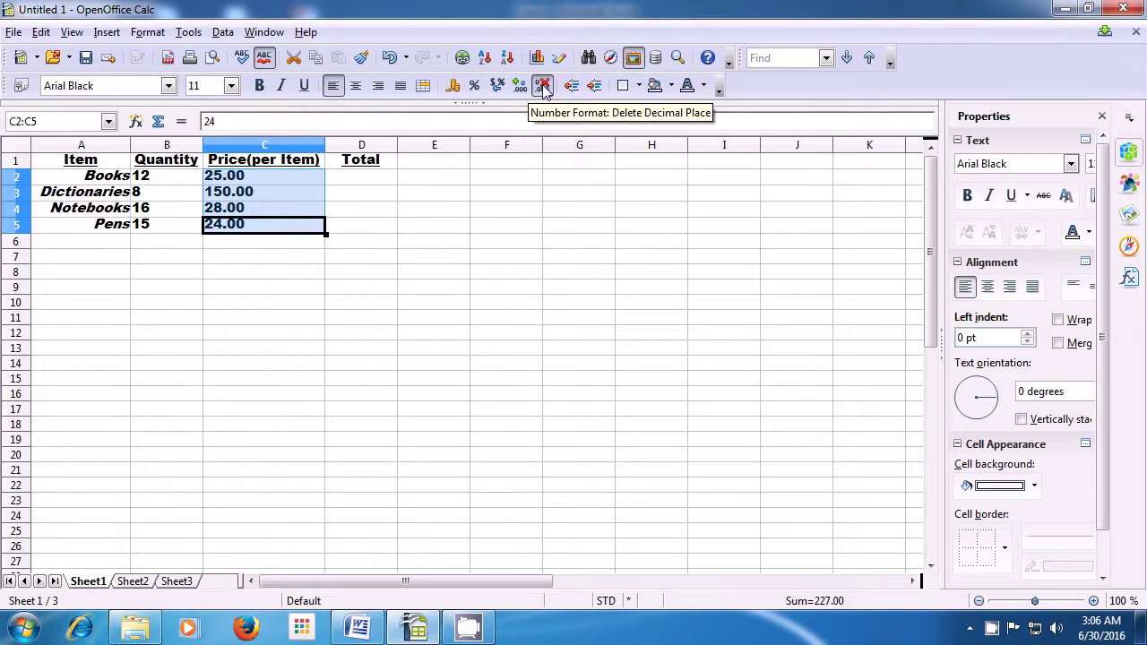
left_click(544, 86)
left_click(544, 86)
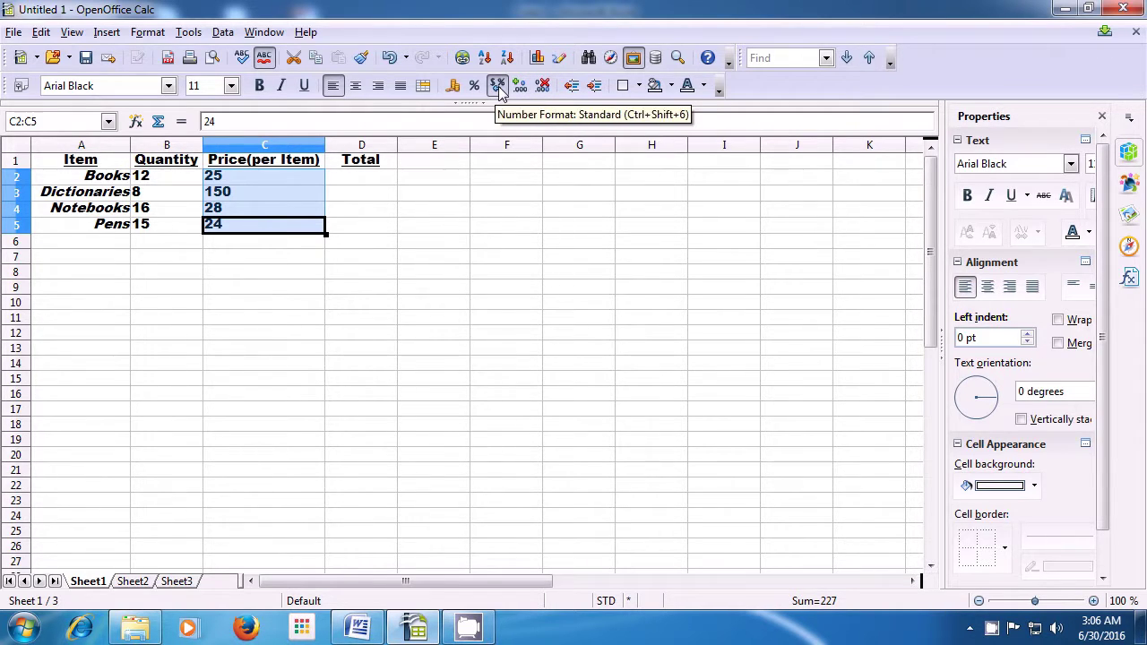
left_click(364, 263)
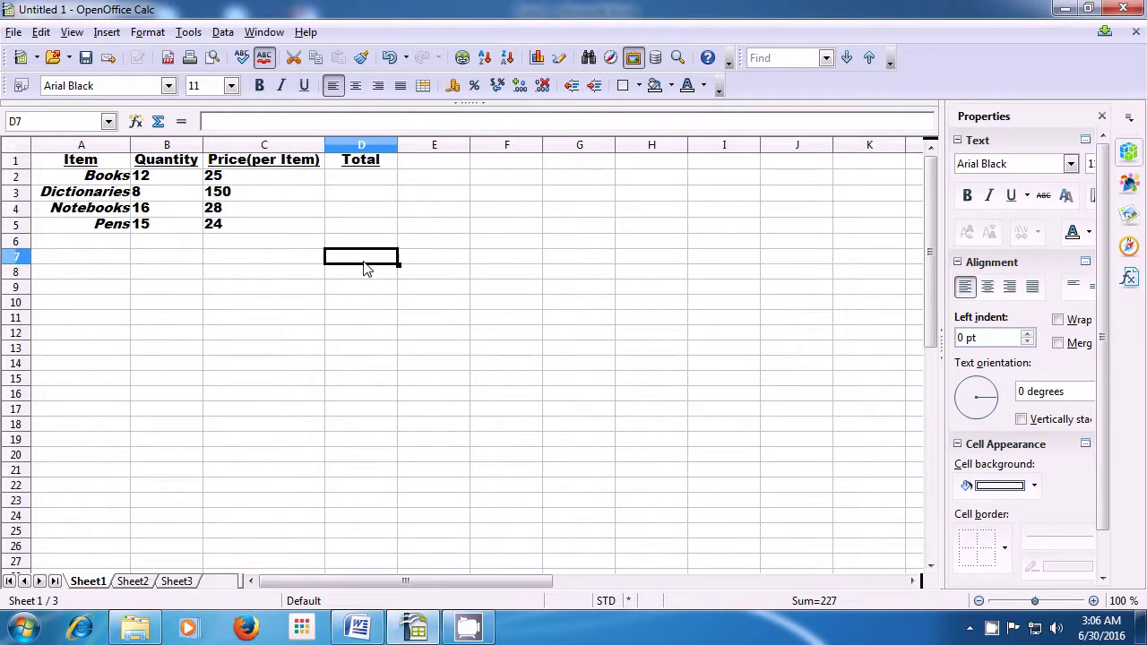
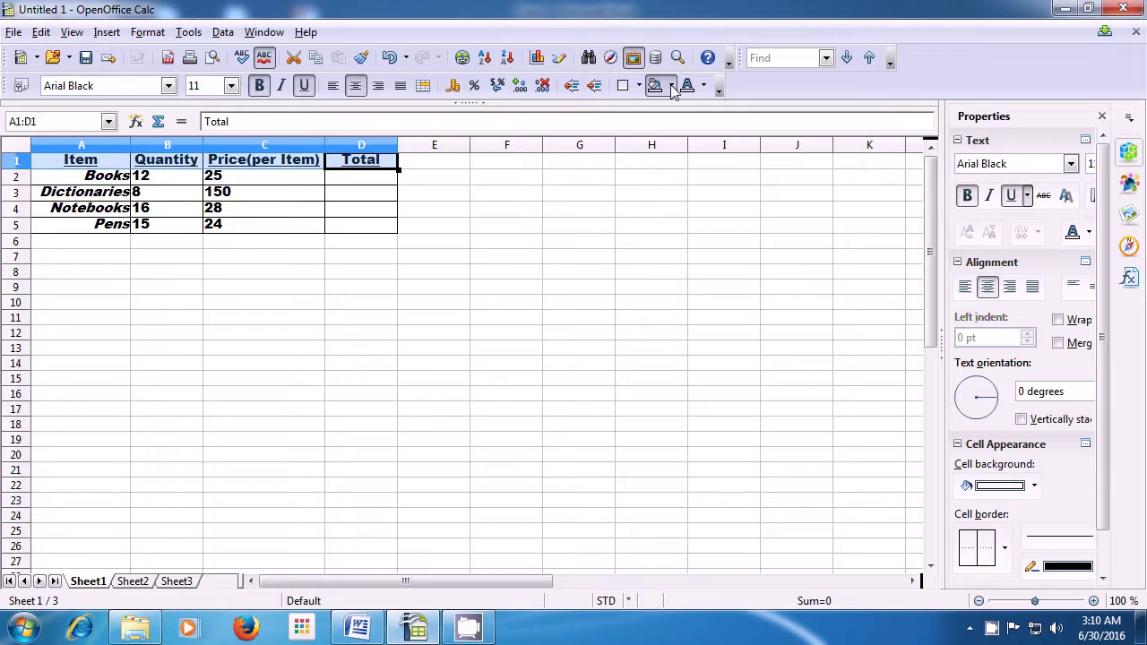
Fill the header cells A1:D1 with a mint green background colour.
left_click(671, 86)
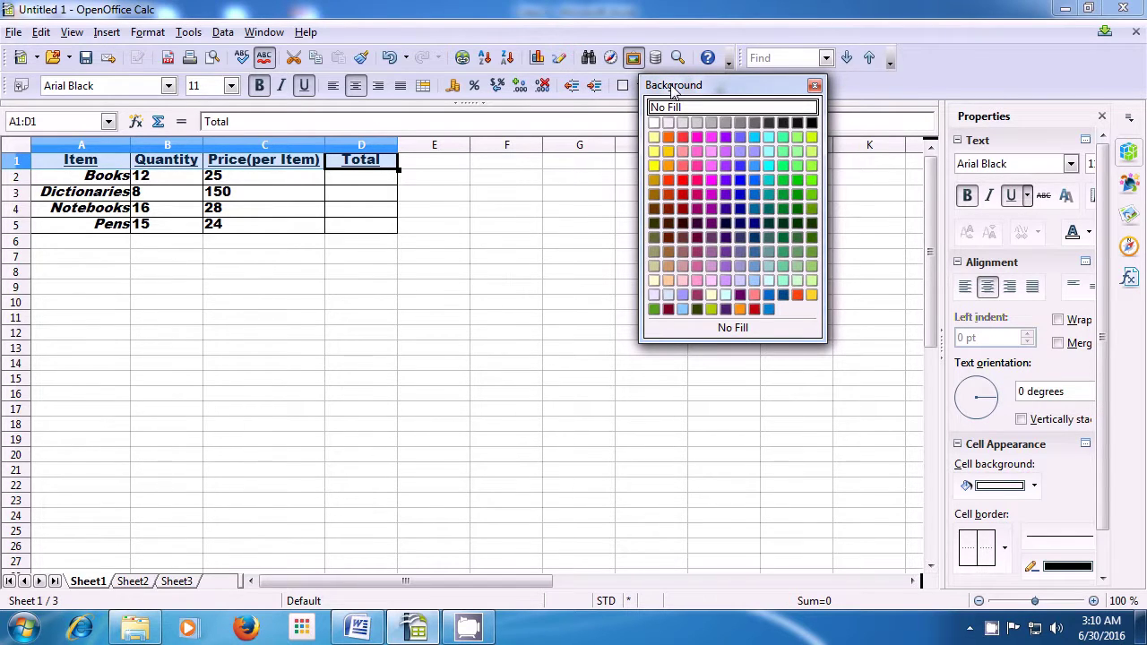
left_click(784, 139)
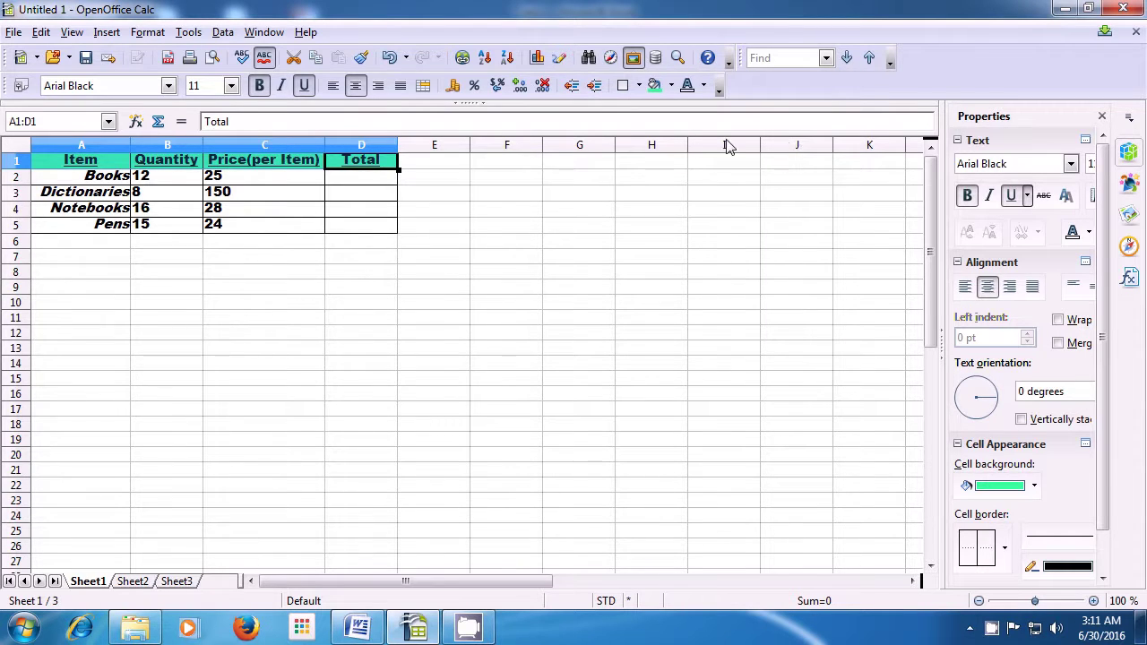
left_click(429, 289)
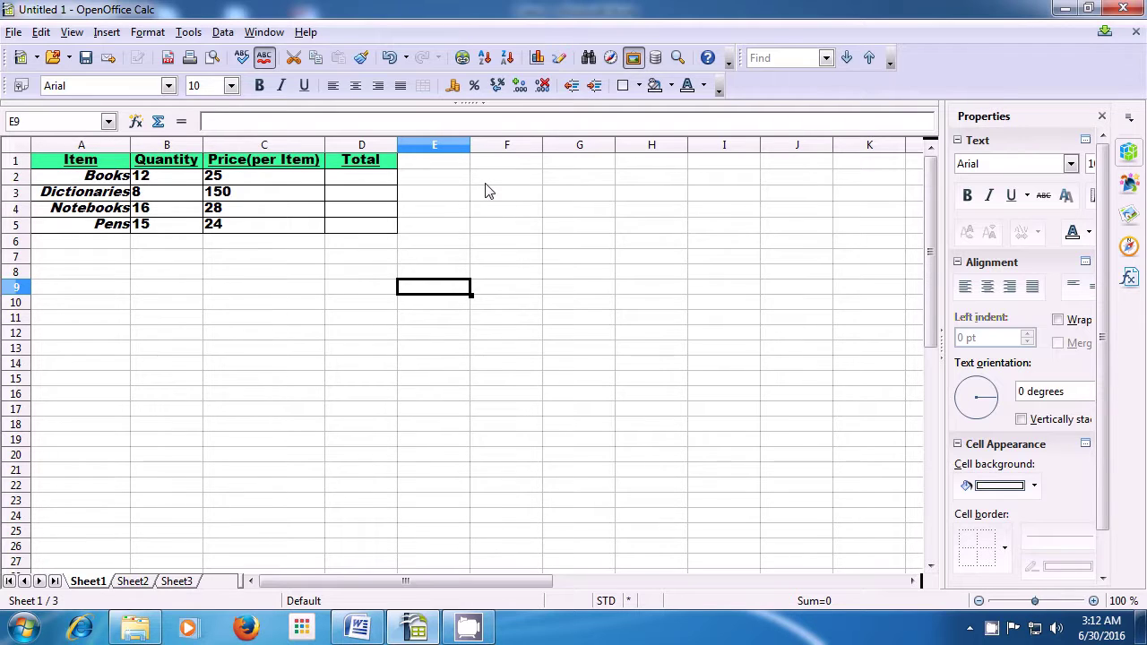
Change the font colour of the item names in A2:A5 to light red.
left_click_drag(95, 180, 98, 231)
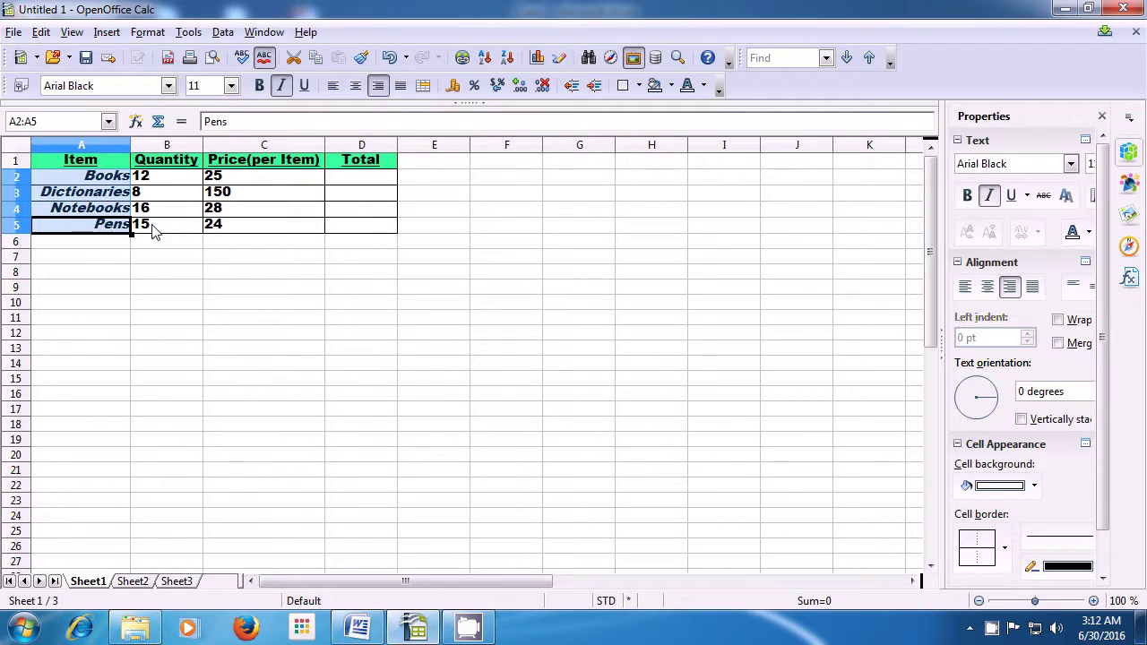
left_click(705, 87)
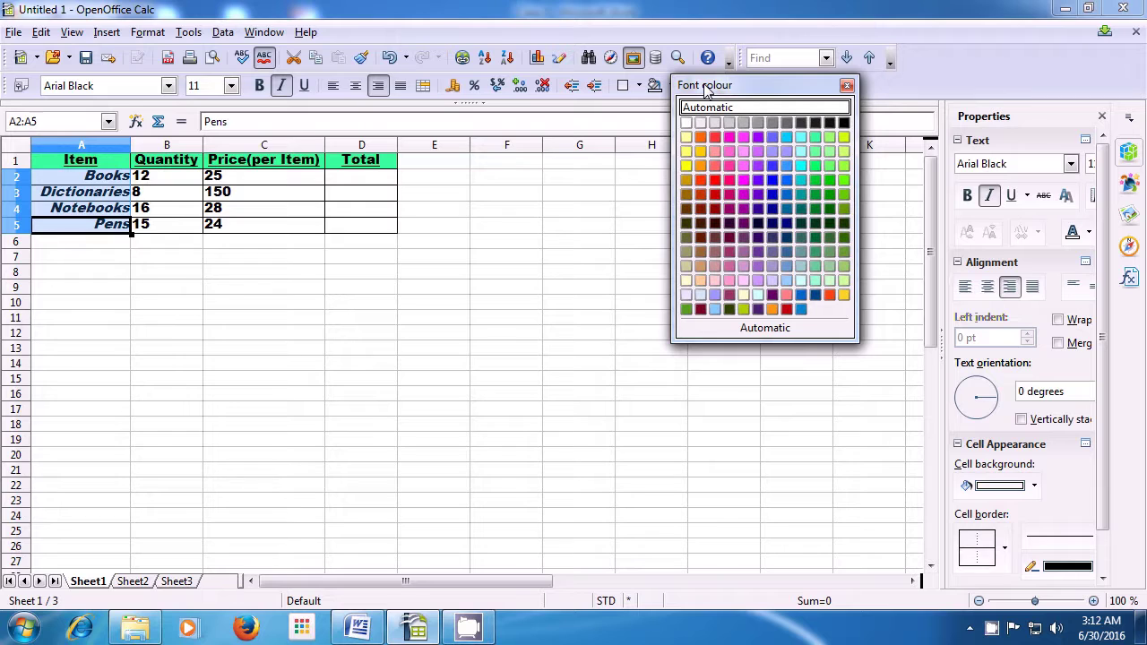
left_click(716, 143)
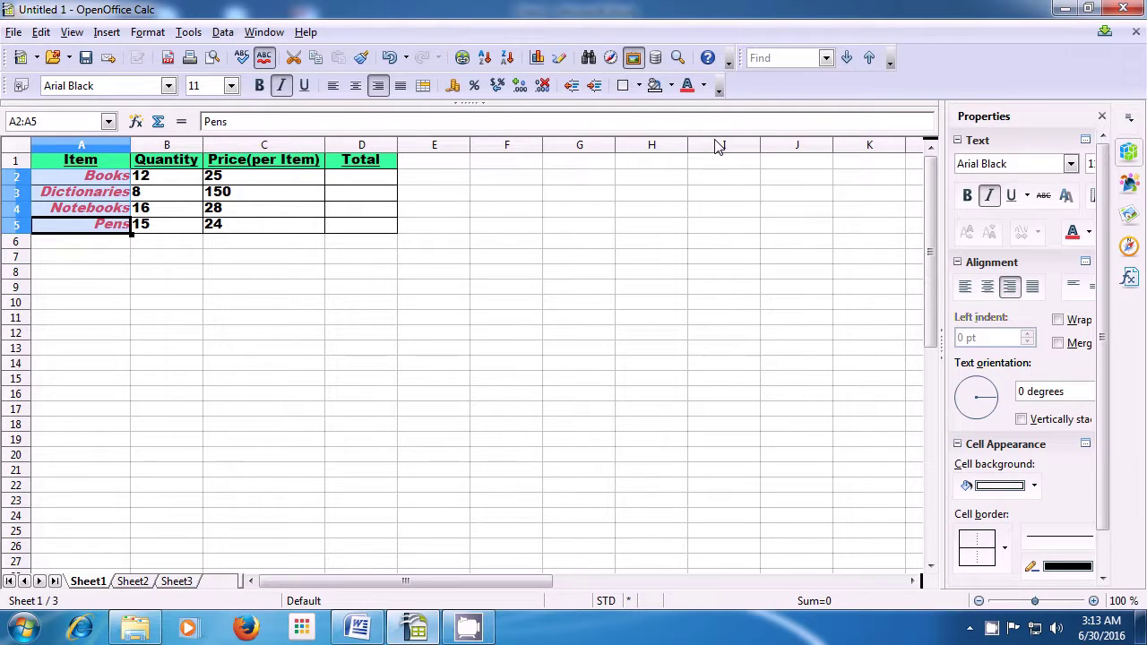
left_click(286, 304)
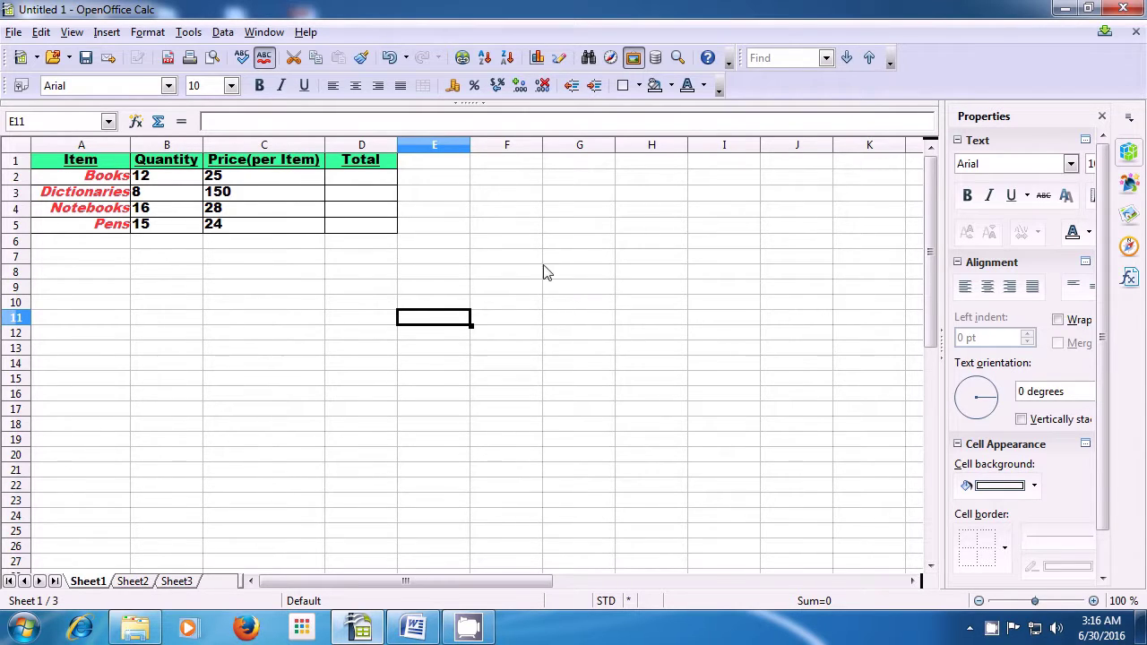
Change the header text in D1 to "Total AMT".
left_click(376, 163)
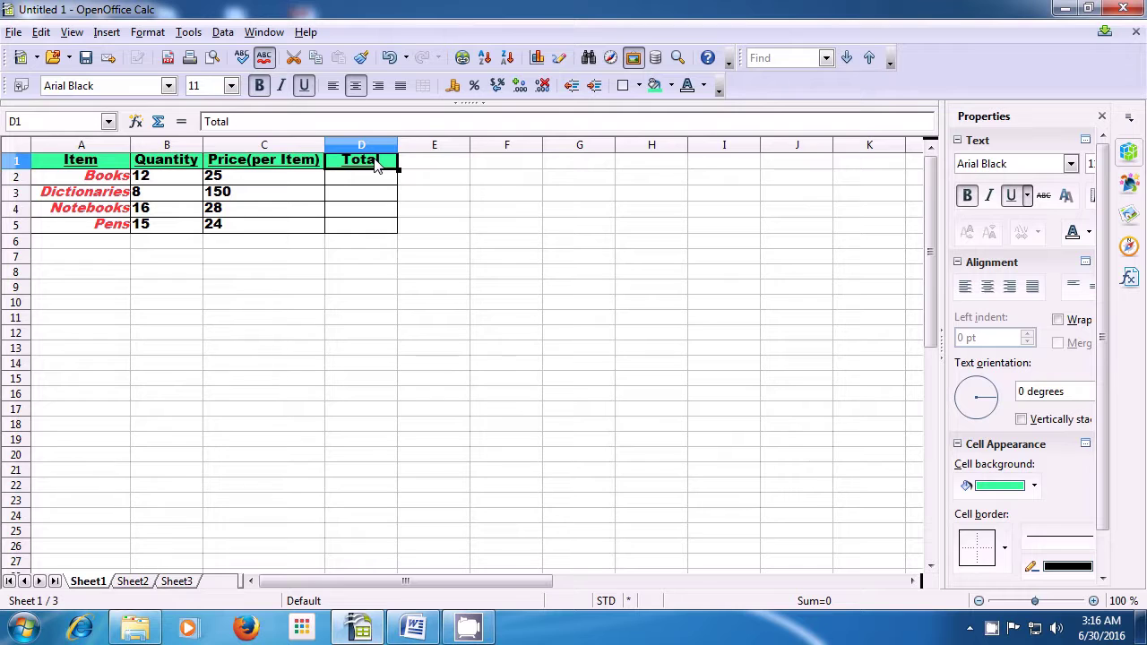
left_click(282, 122)
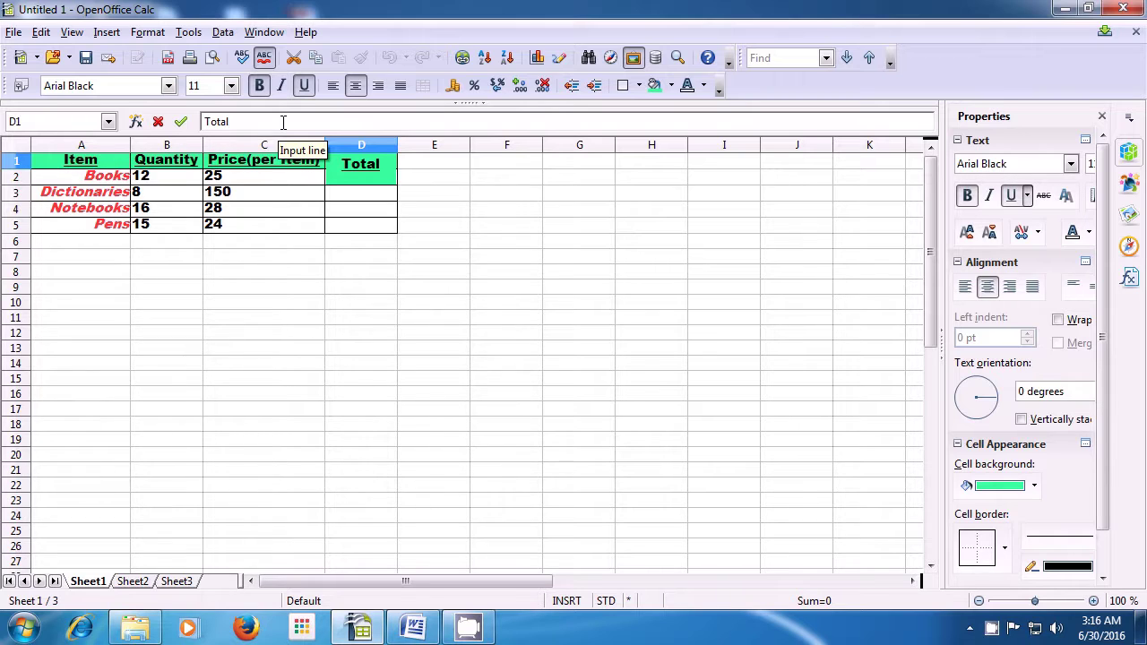
key("BackSpace")
key("BackSpace")
key("BackSpace")
key("BackSpace")
key("BackSpace")
type("Total ANT")
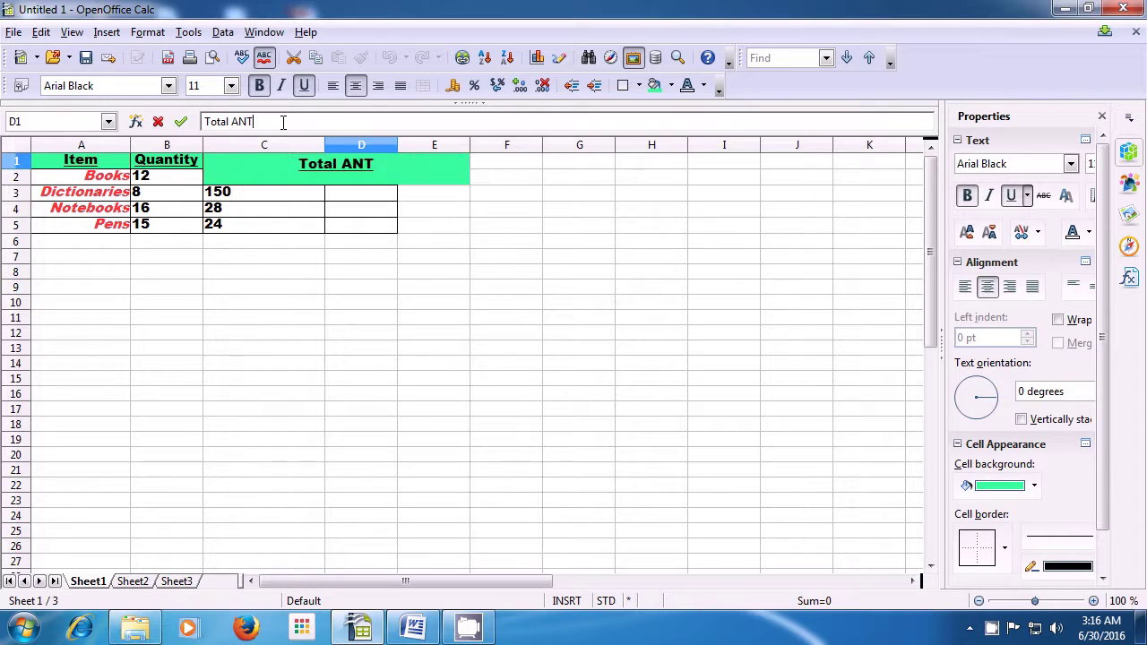
key("BackSpace")
key("BackSpace")
type("MT")
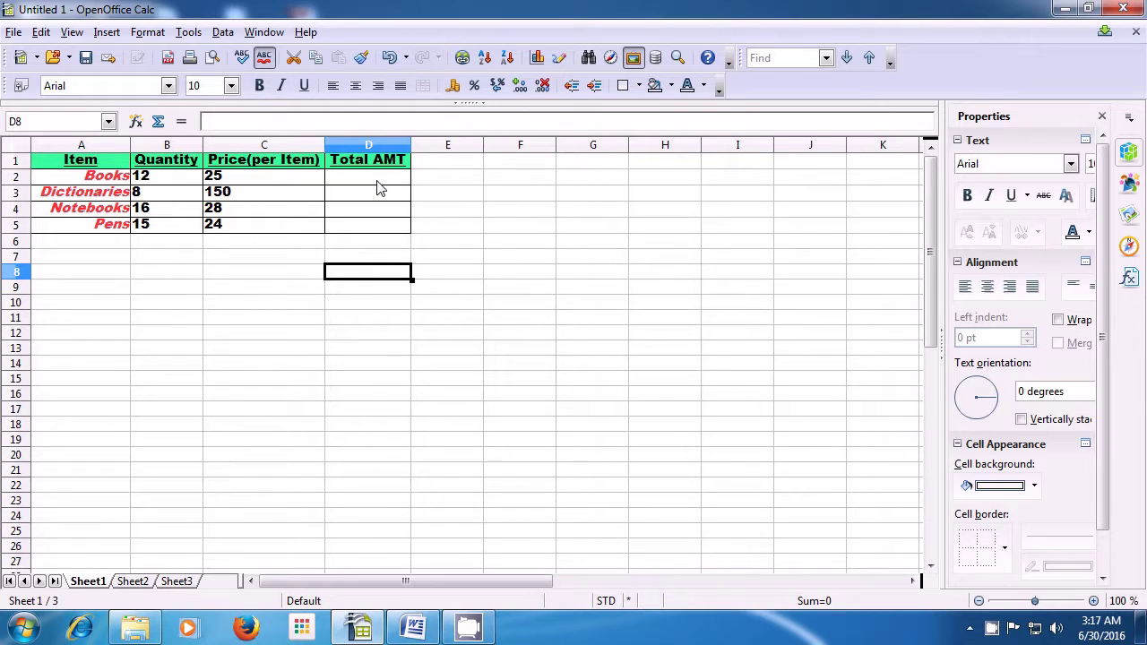
Enter the formula =product(B2:C2) in D2 to multiply the Books quantity by its price.
left_click(377, 180)
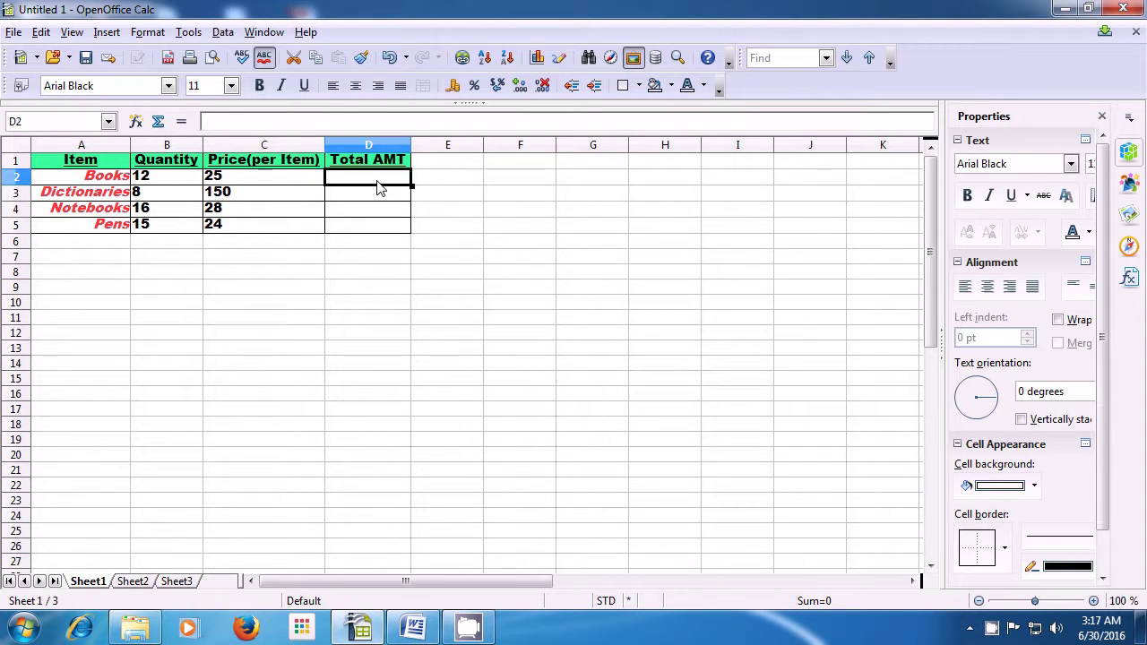
type("=p")
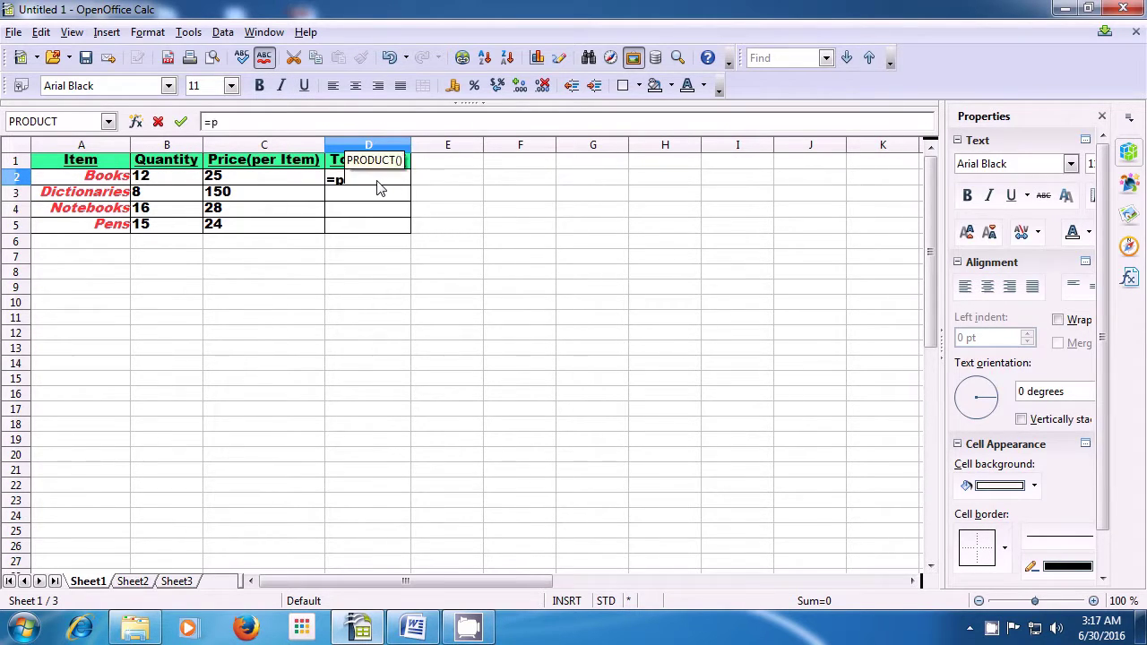
type("ro")
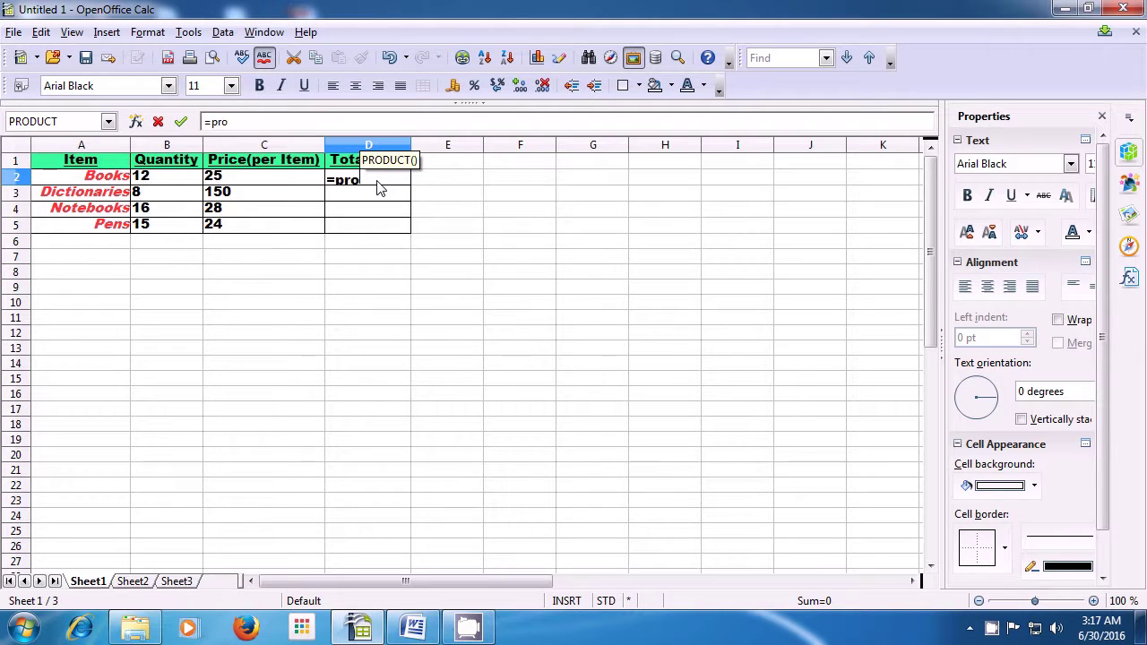
type("duct")
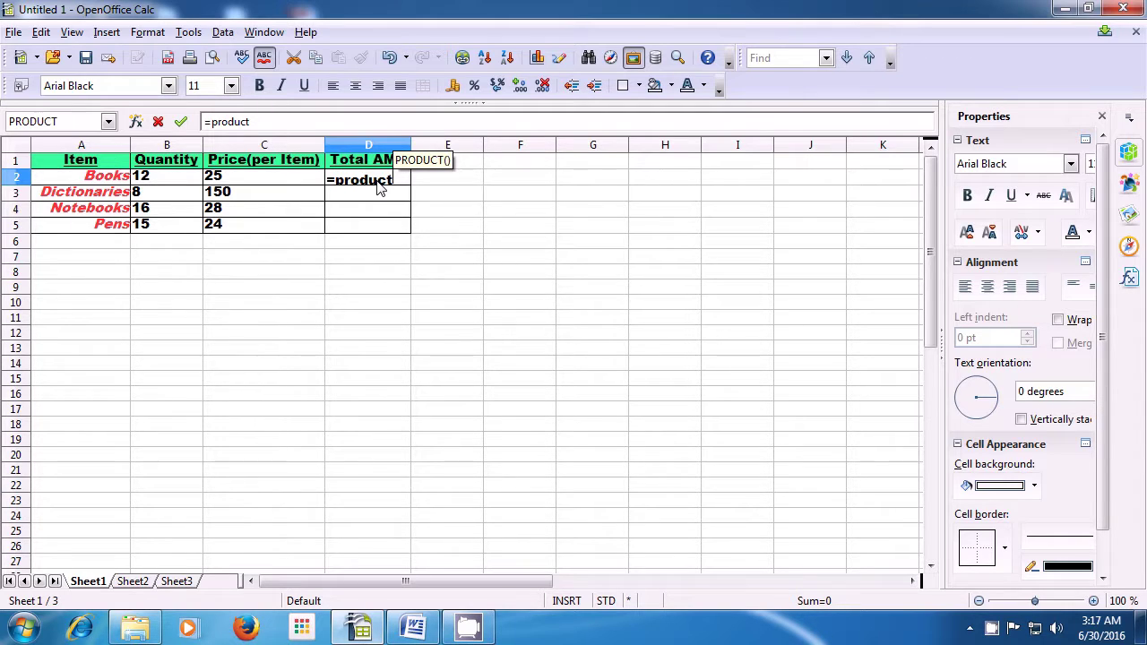
type("(")
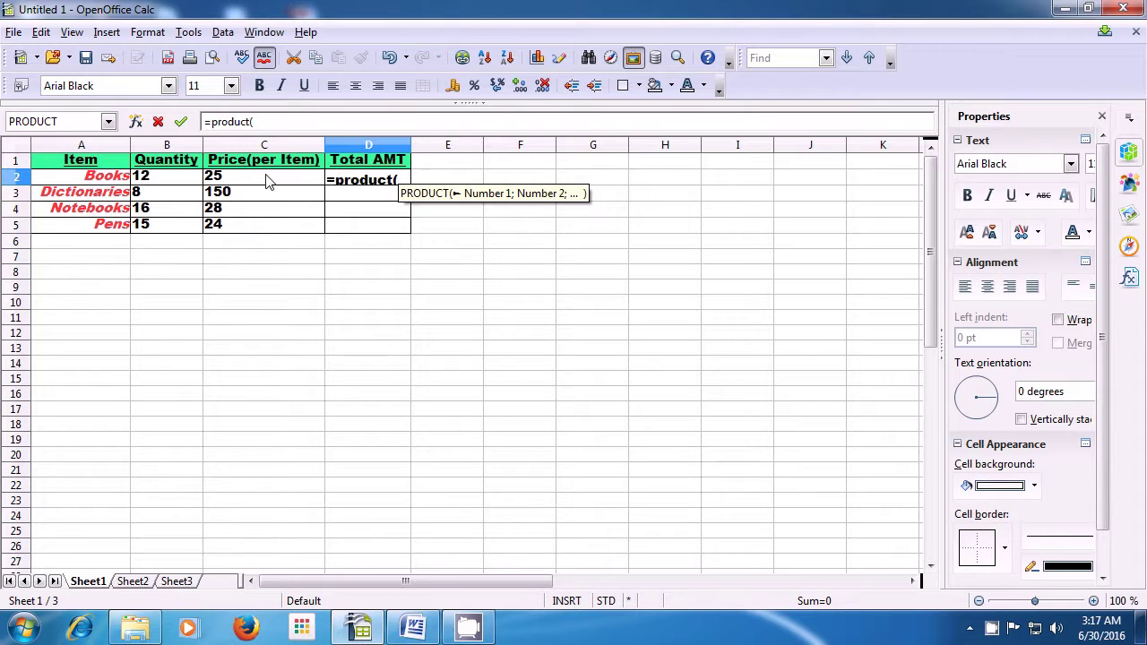
left_click(177, 179)
left_click_drag(176, 178, 230, 185)
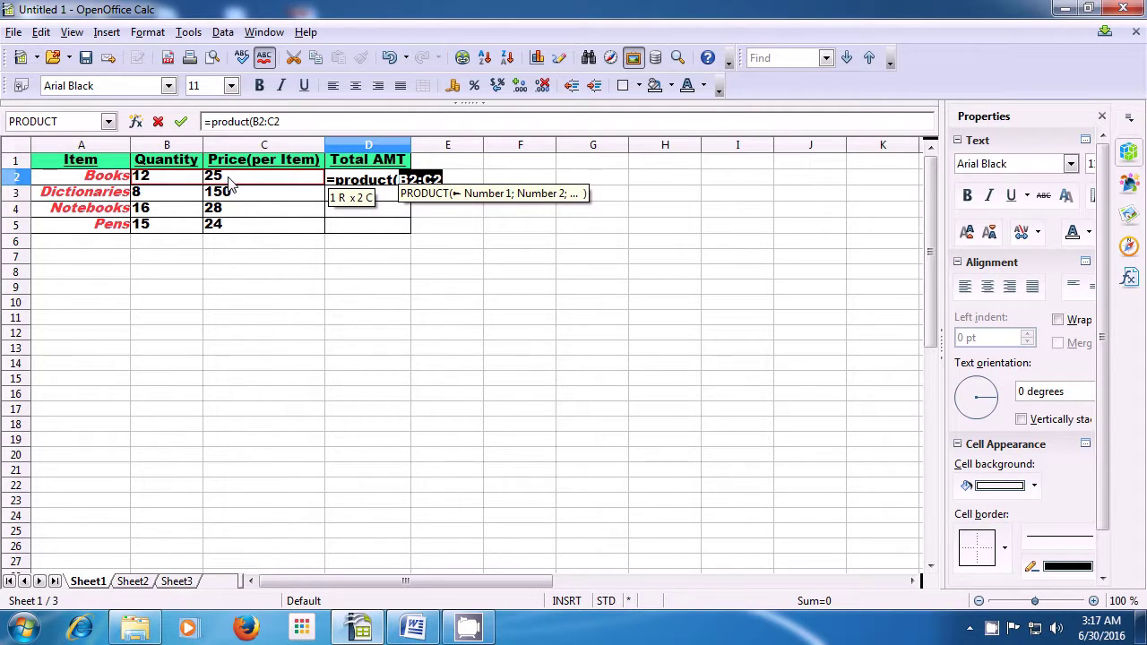
type(")")
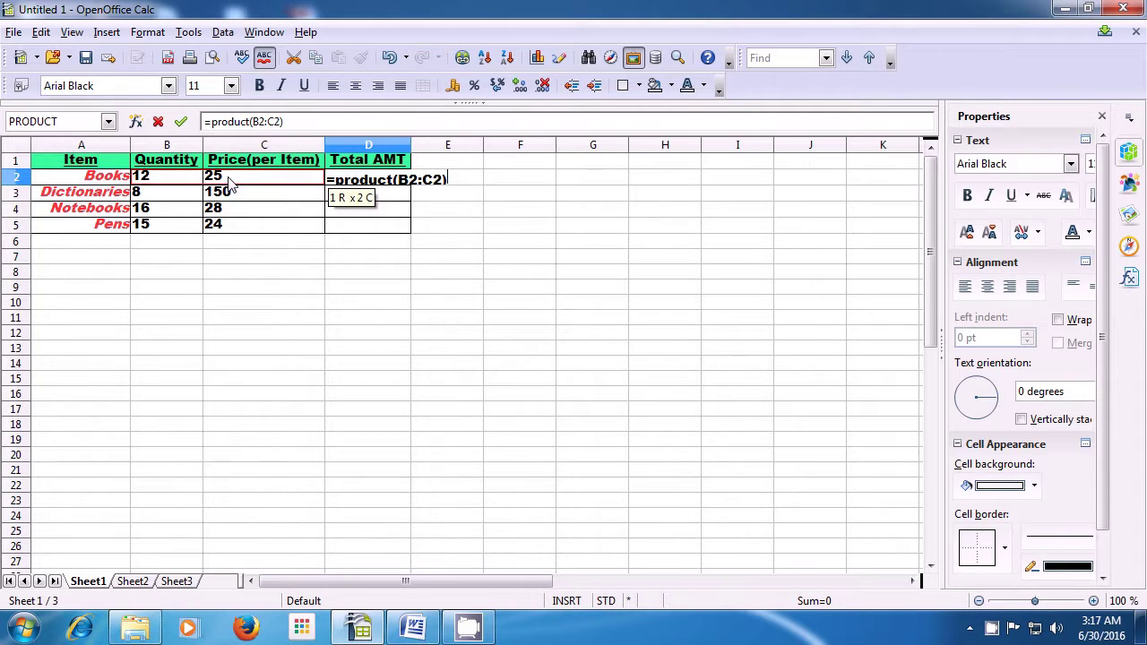
key("Return")
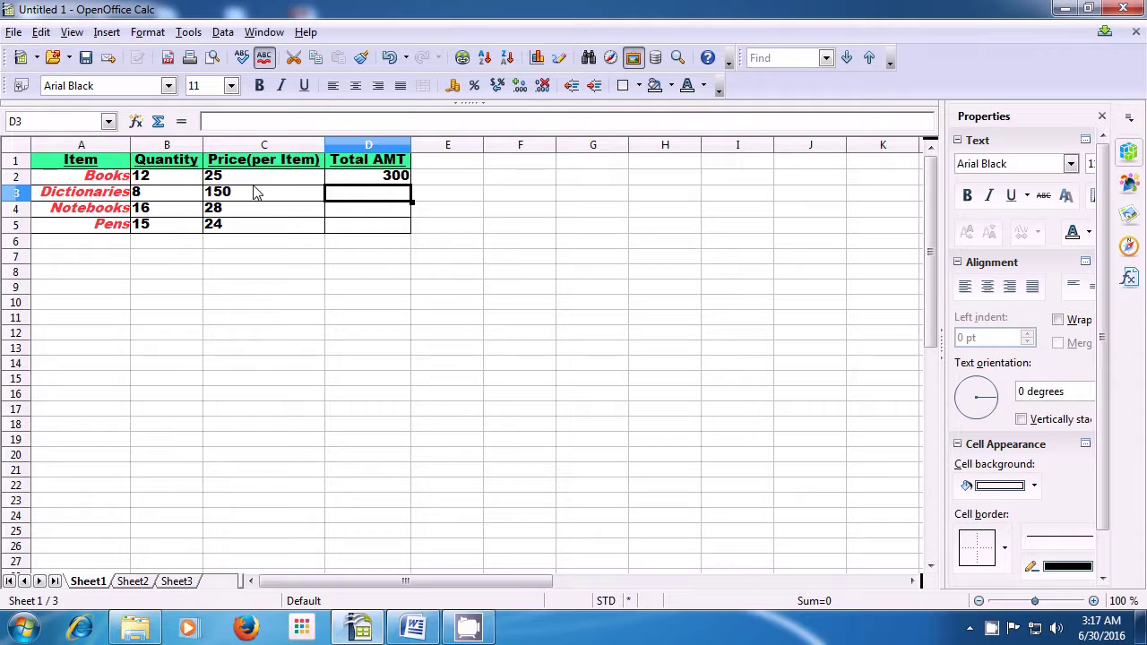
Fill the product formula from D2 down through D5 for the remaining items.
left_click(363, 182)
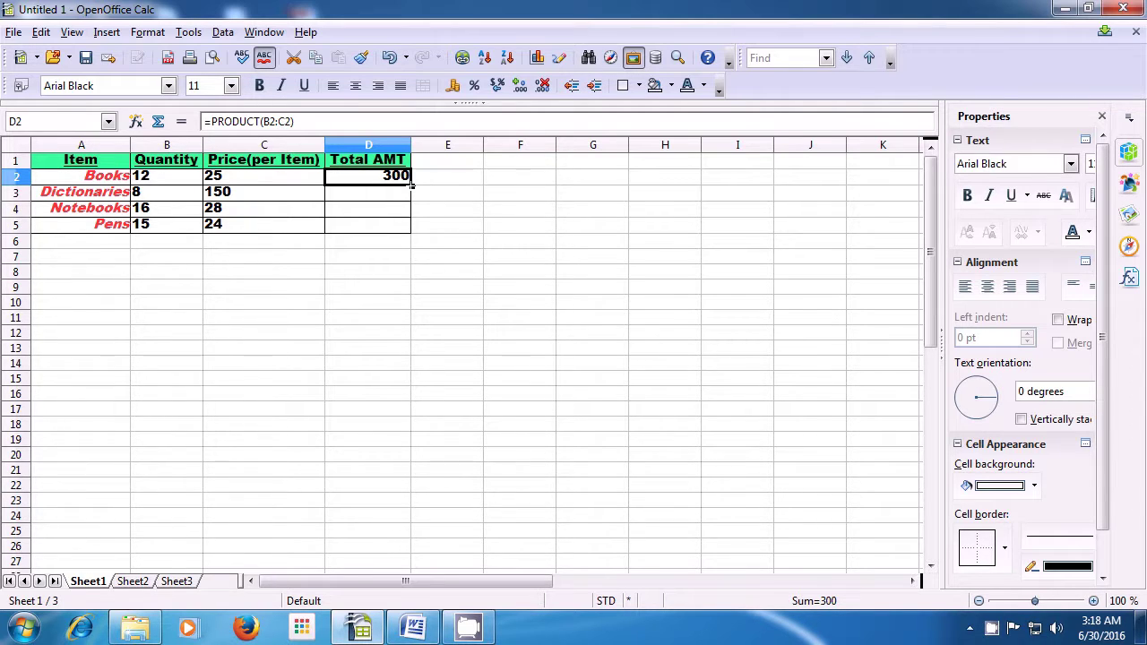
left_click_drag(411, 187, 411, 232)
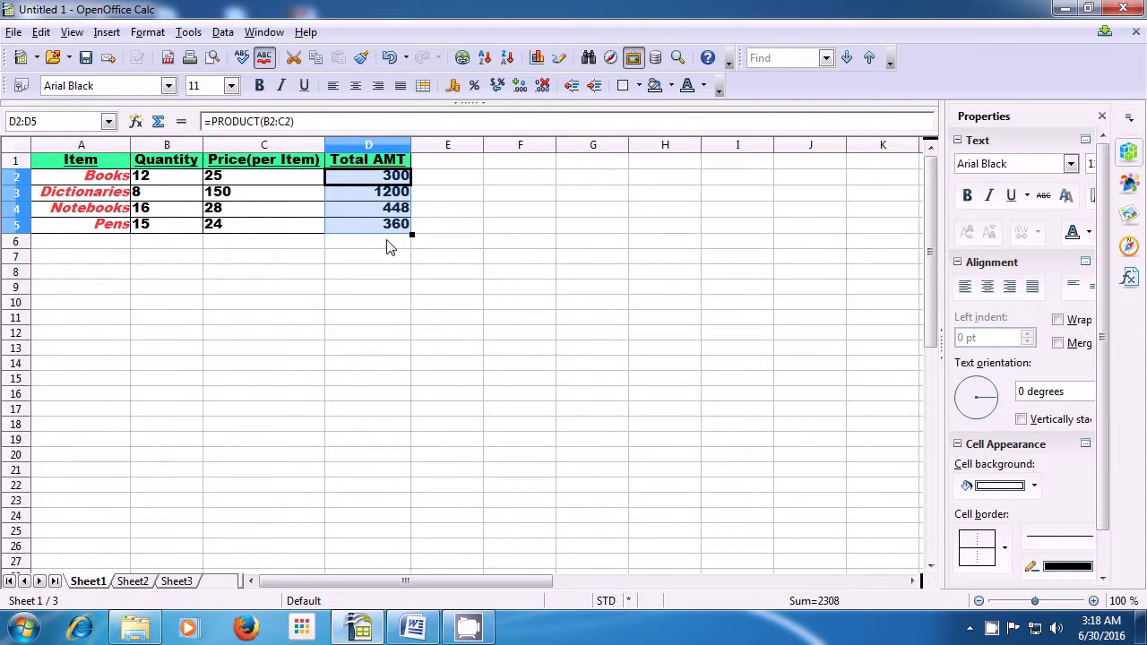
left_click(389, 247)
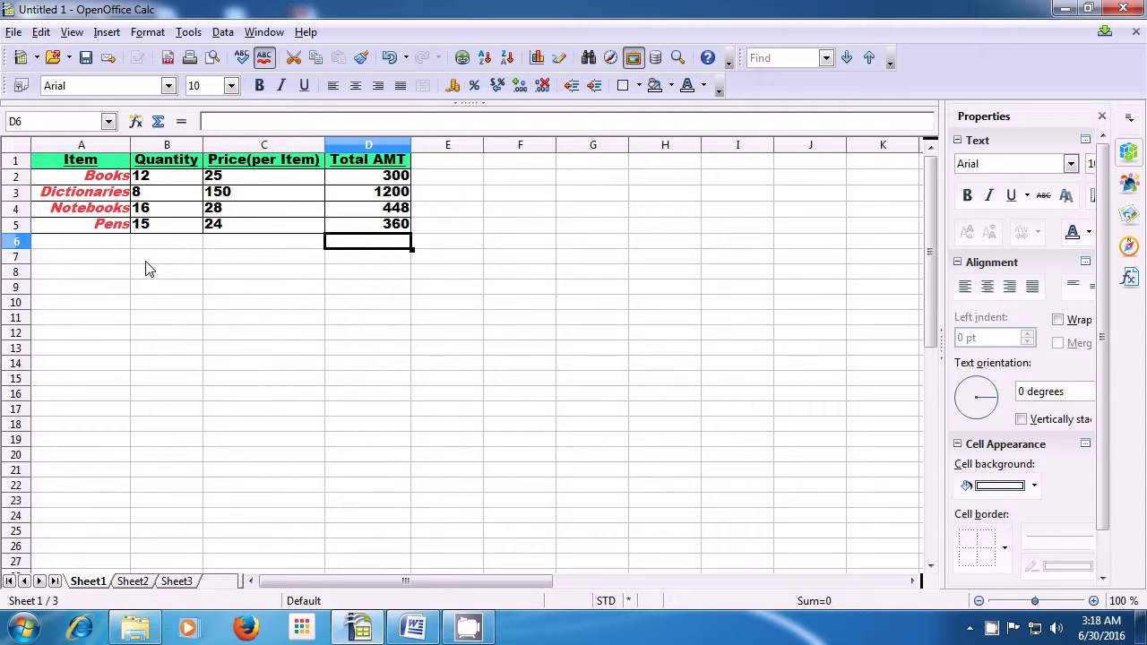
Enter the label "total items" in A6 below the item names.
left_click(81, 248)
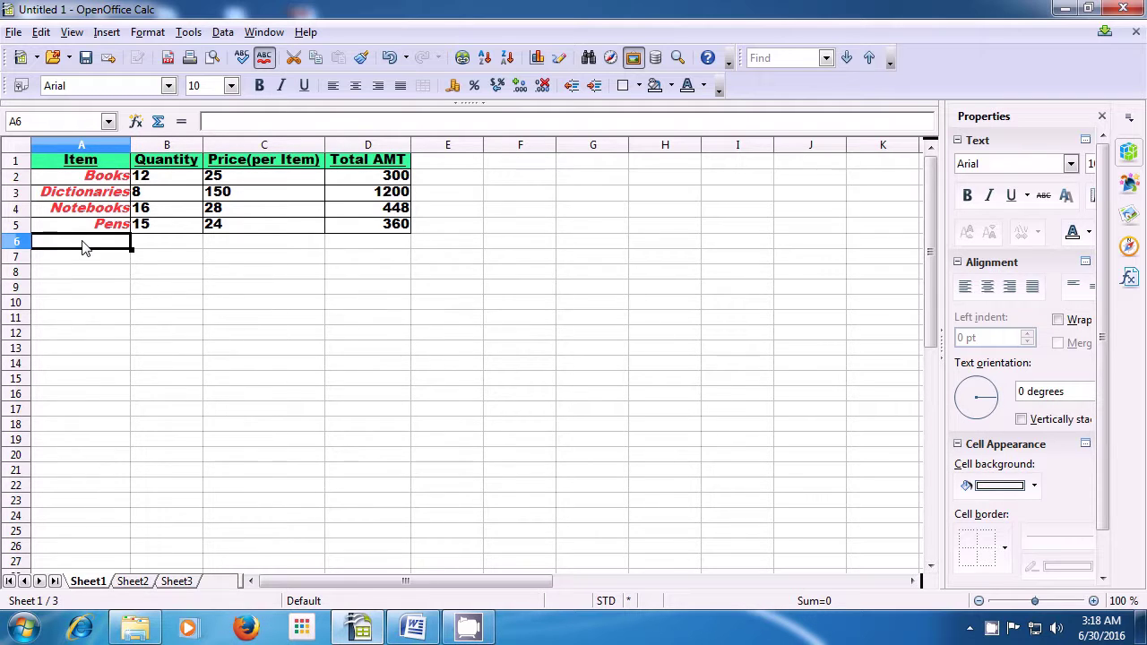
type("to")
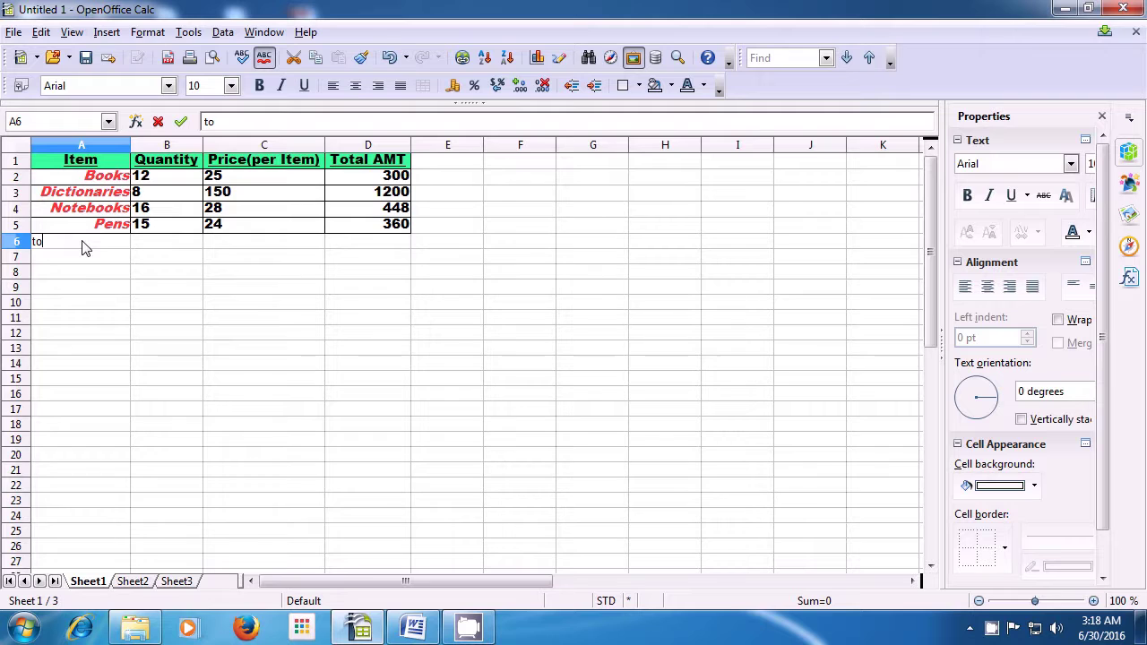
type("tal")
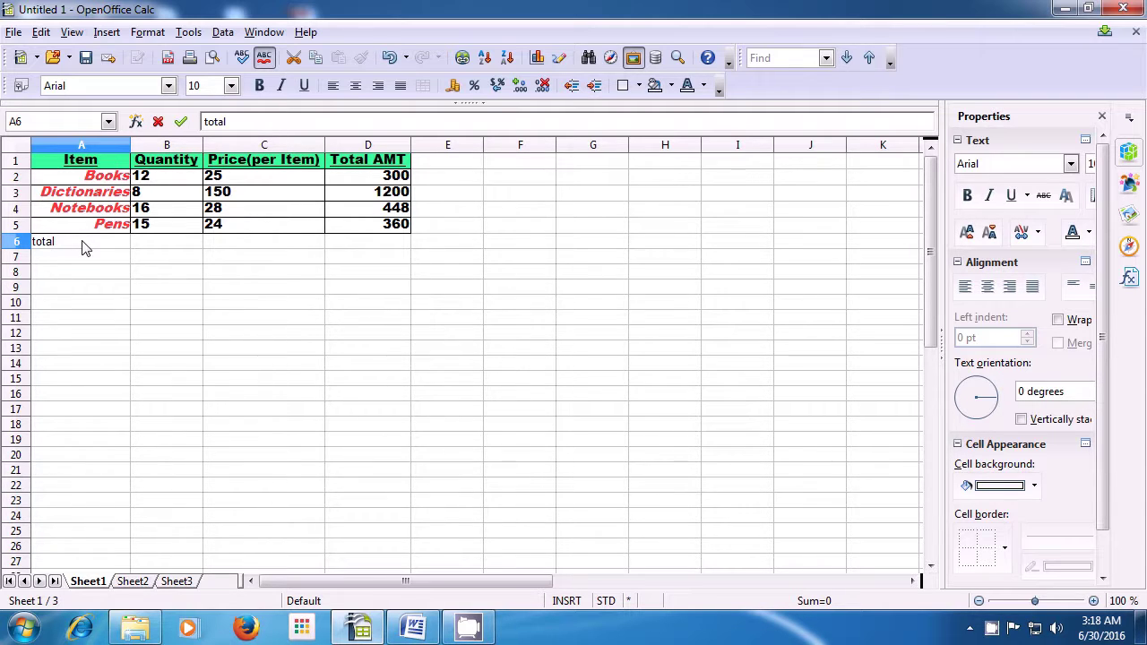
type(" items")
Enter the formula =sum(B2:B5) in B6 to add up the item quantities.
left_click(149, 249)
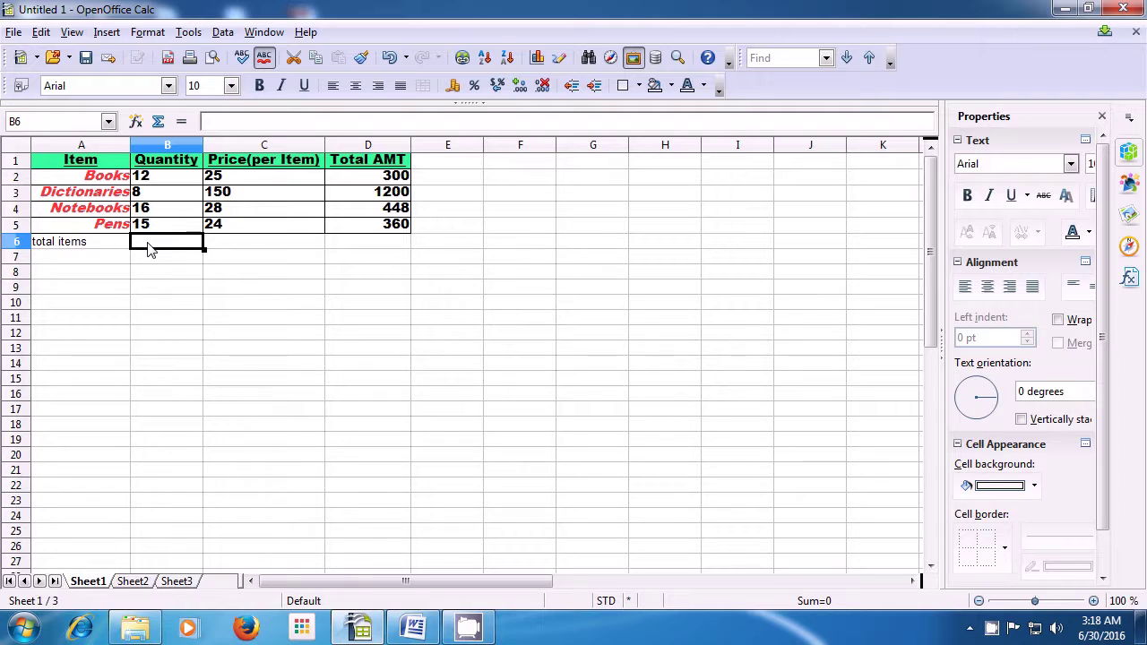
type("=")
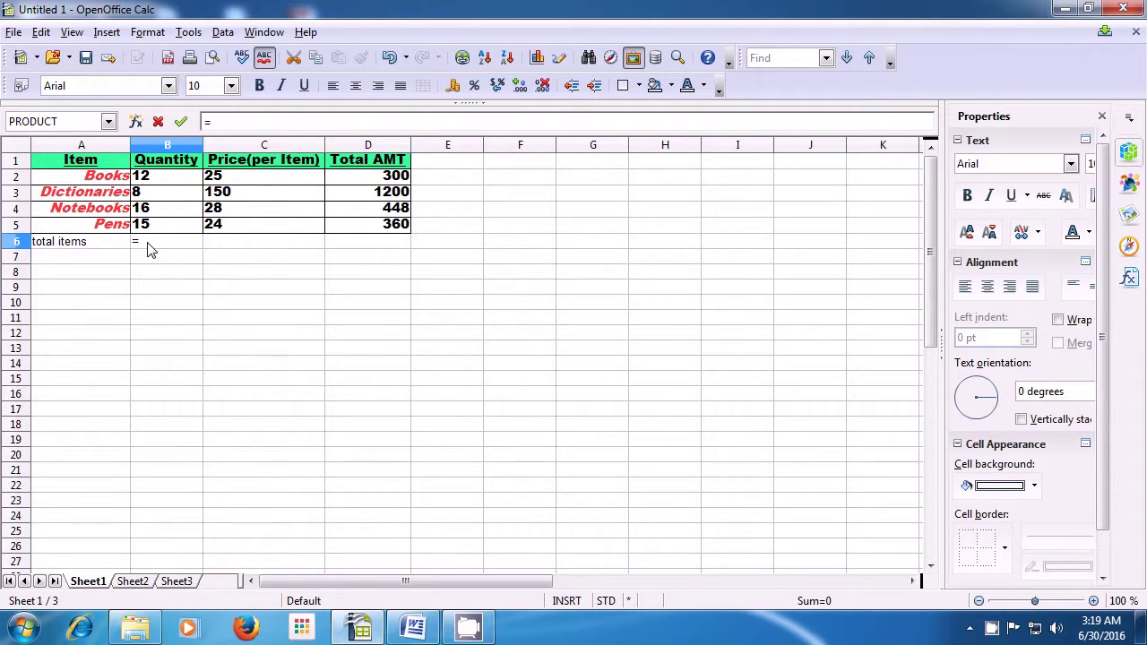
type("sum")
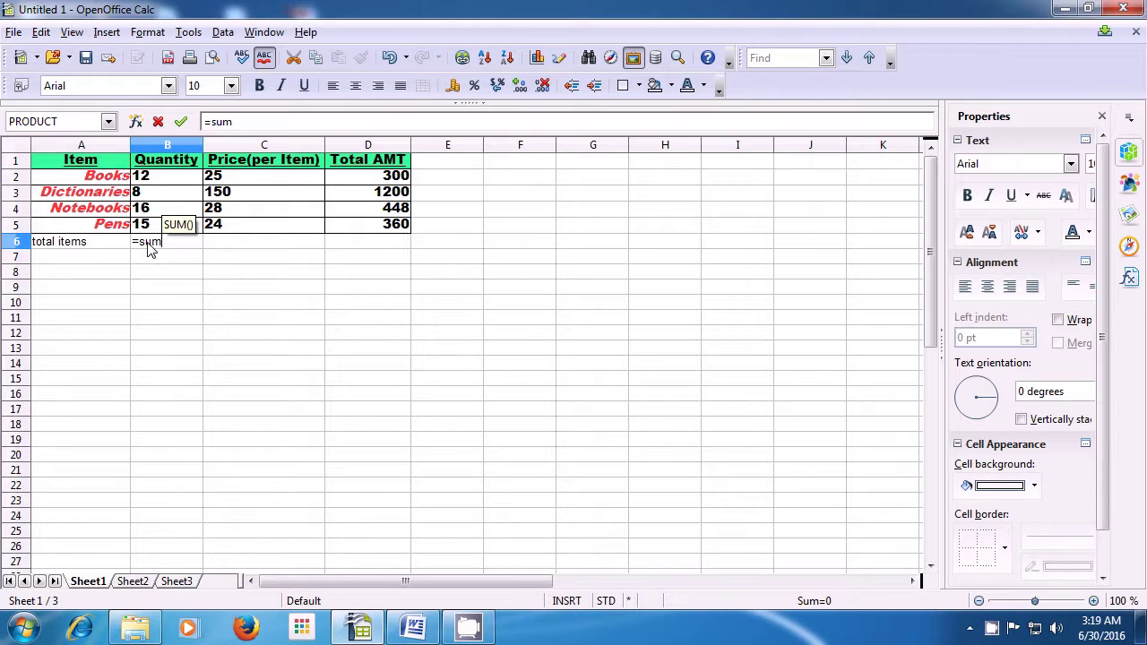
type("(")
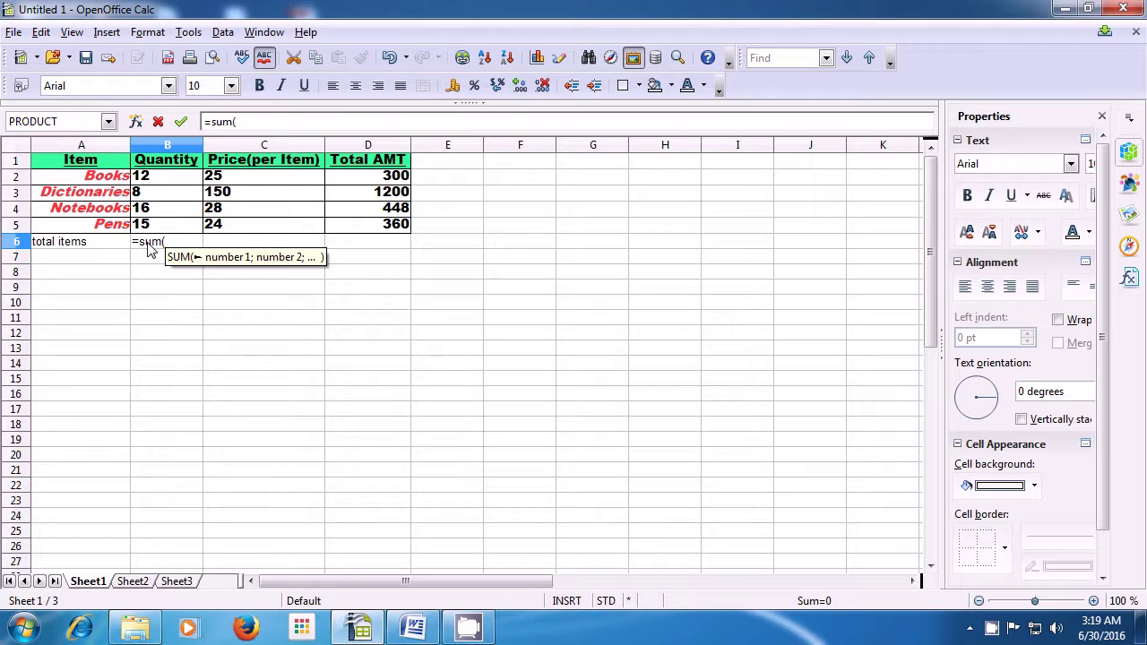
key("Up")
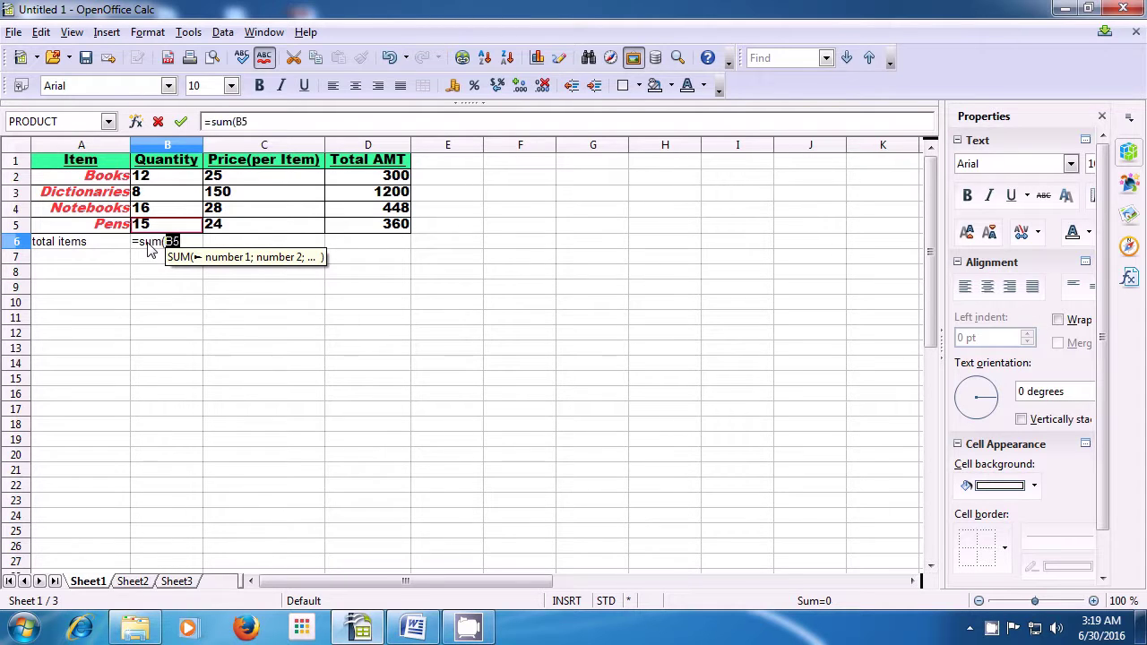
key("Up")
key("Up")
key("Up")
key("shift+Down")
key("shift+Down")
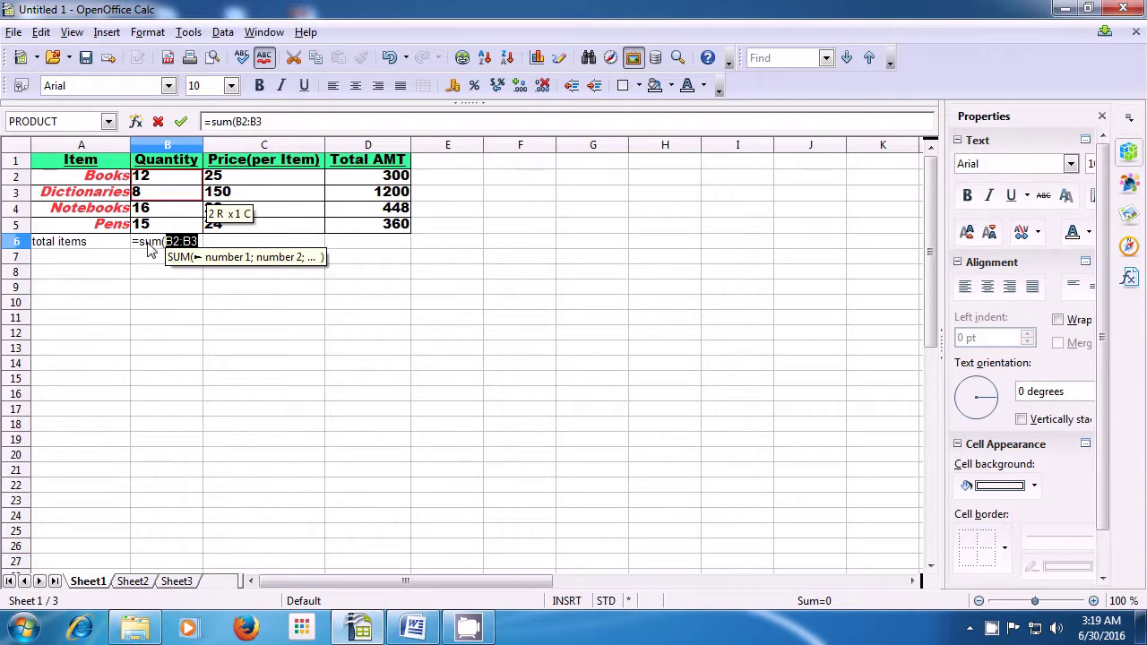
key("shift+Down")
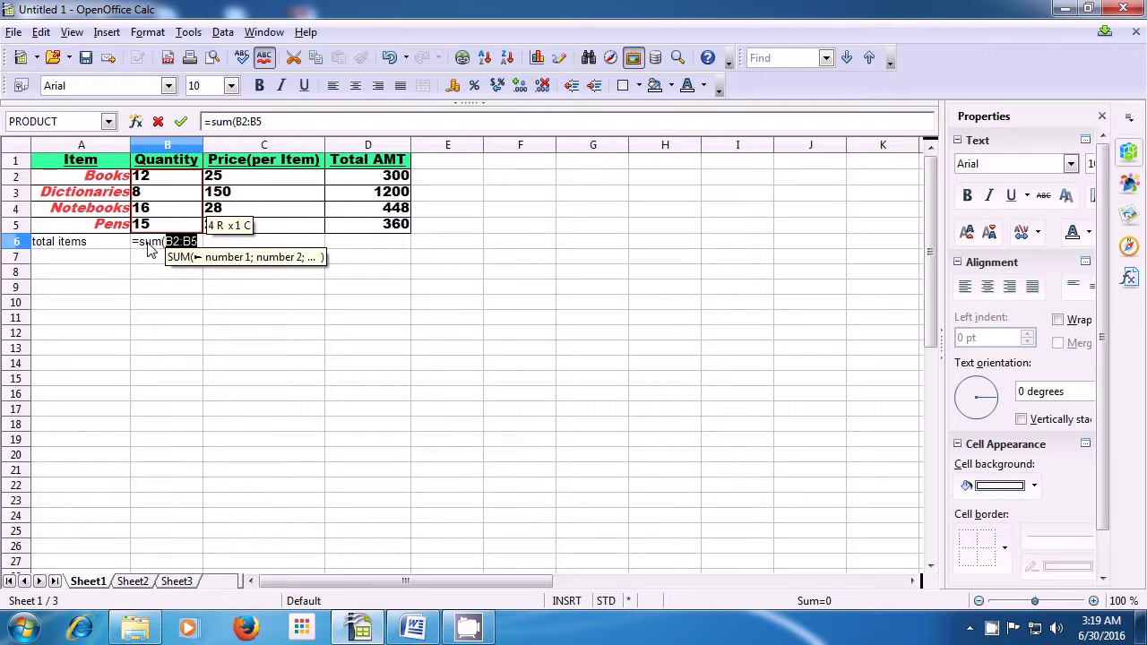
type(")")
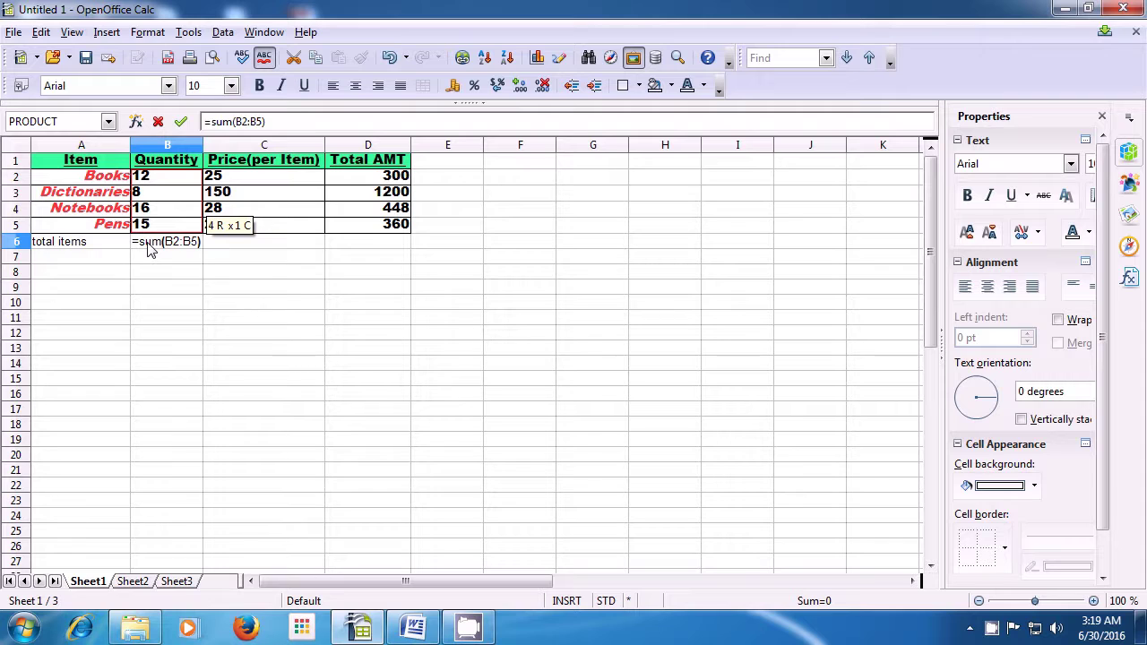
key("Return")
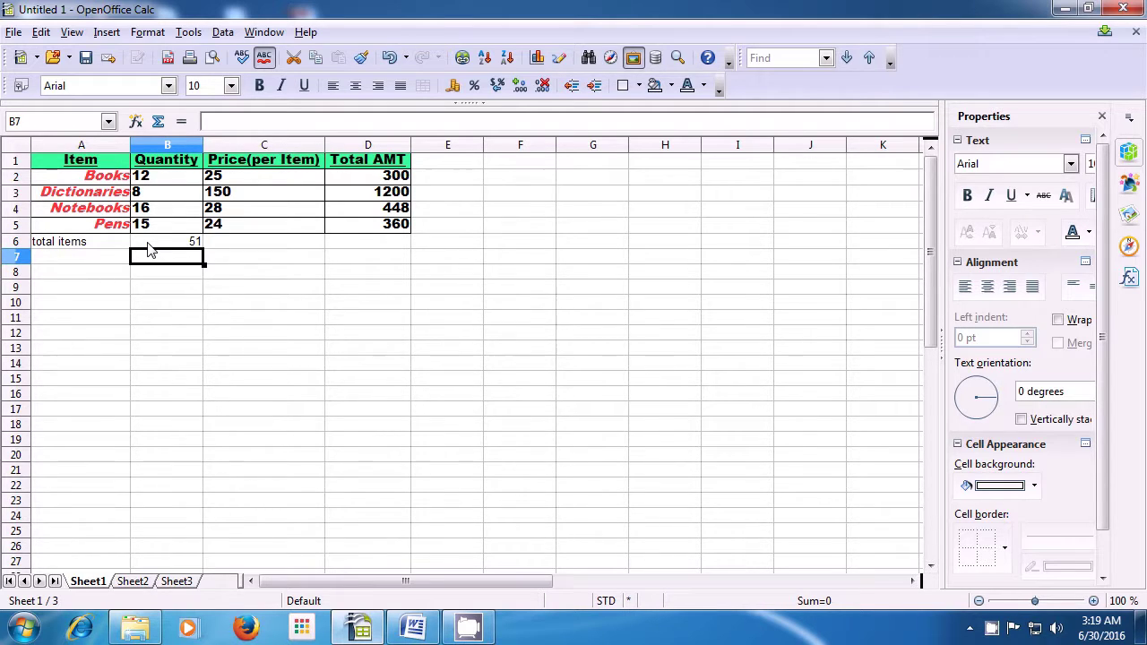
Enter the header "Division" in E1, beside the Total AMT header.
left_click(148, 244)
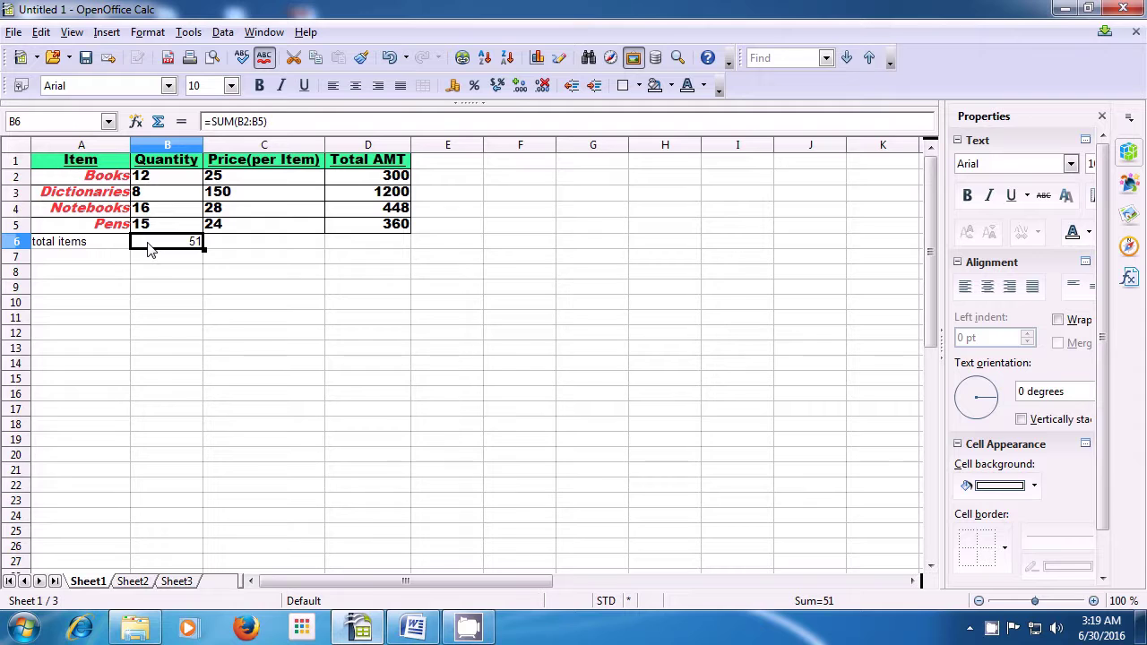
key("Right")
key("Right")
key("Right")
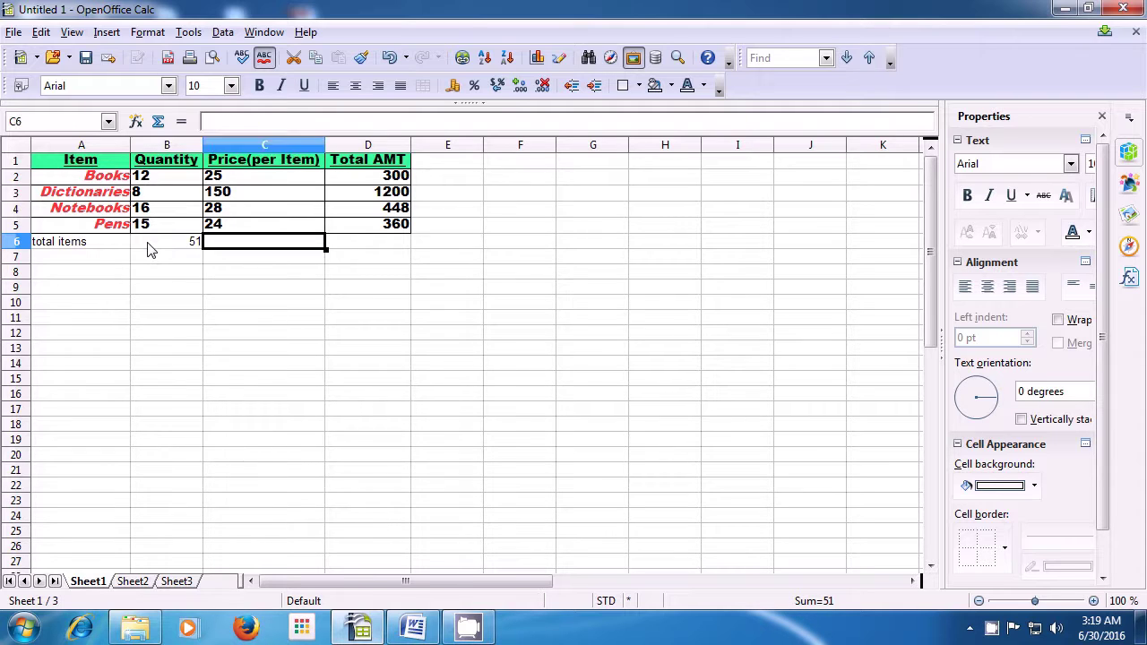
key("Up")
key("Up")
key("Up")
key("Up")
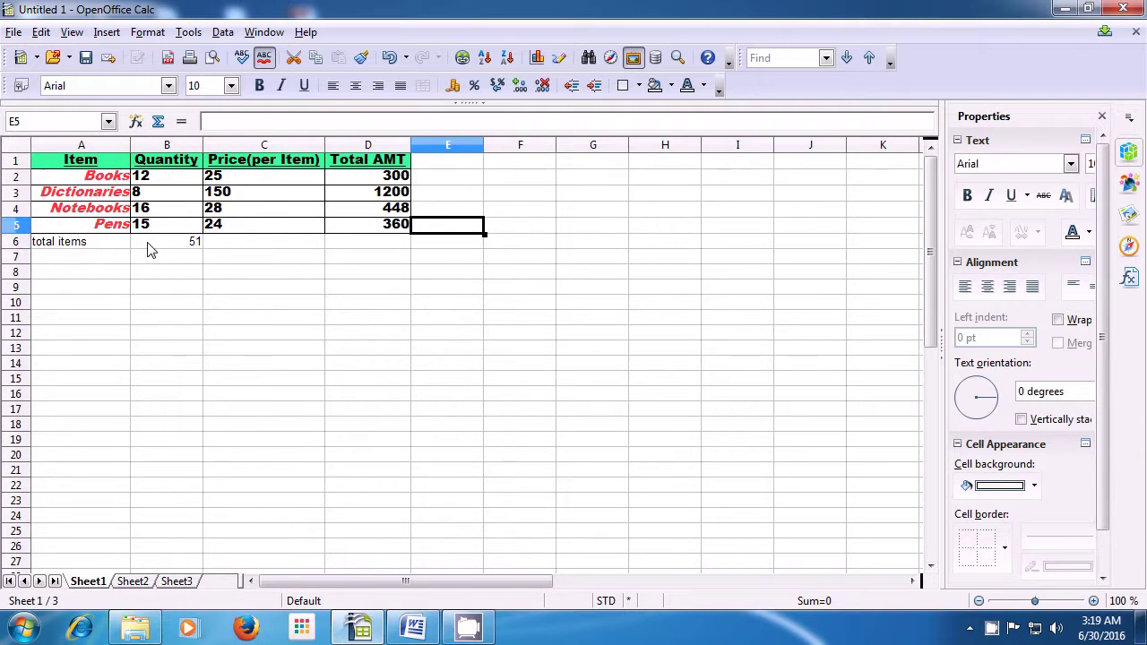
key("Up")
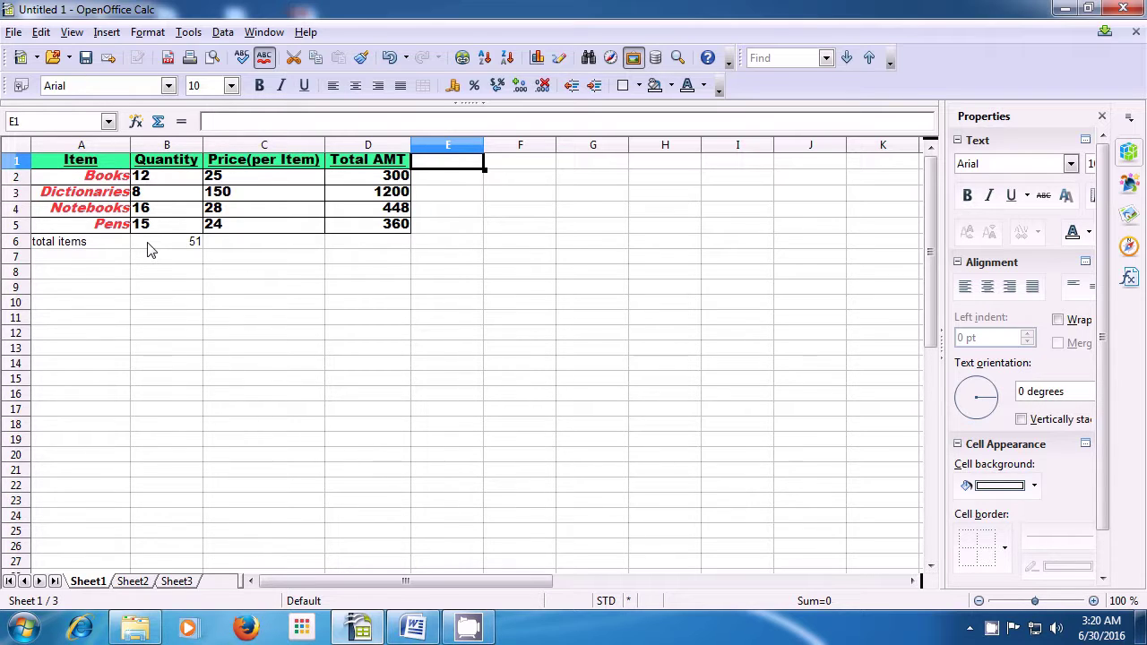
type("D")
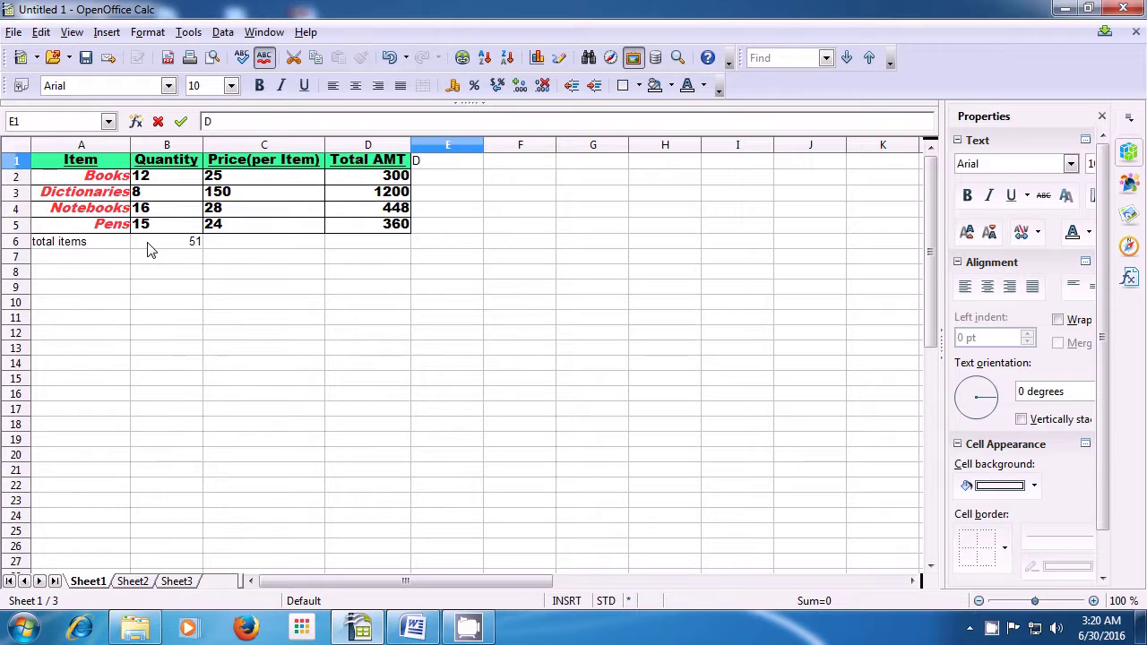
type("ivision")
key("Return")
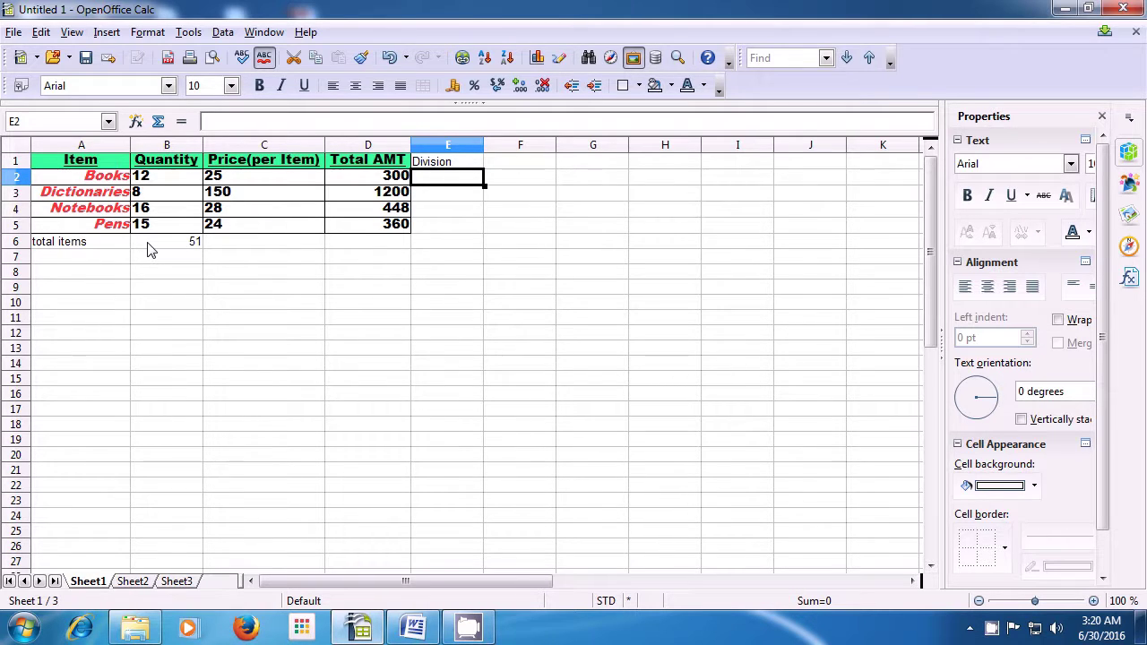
Enter the formula =quotient(D2;B2) in E2 to divide the Books total amount by its quantity.
type("=q")
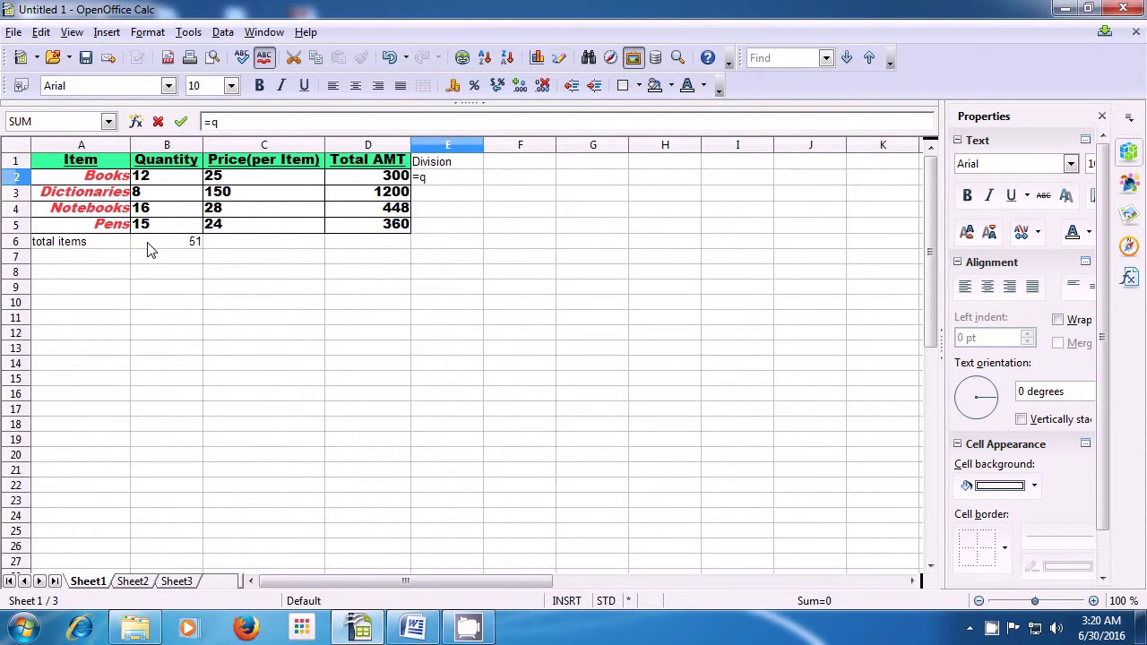
type("uotient(")
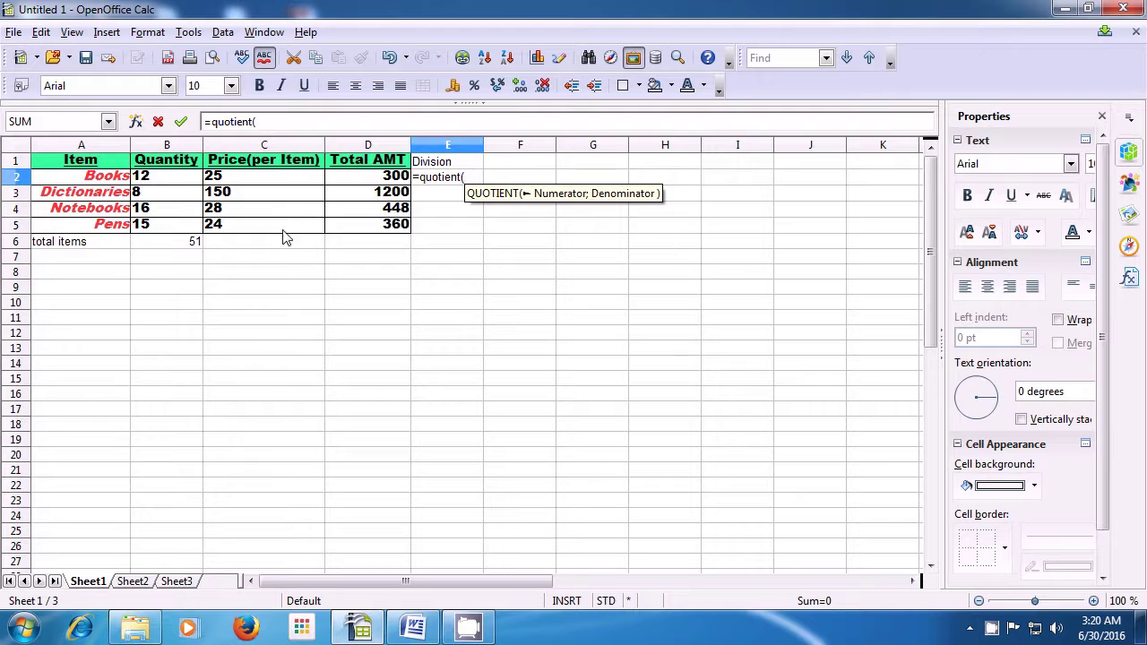
left_click(354, 183)
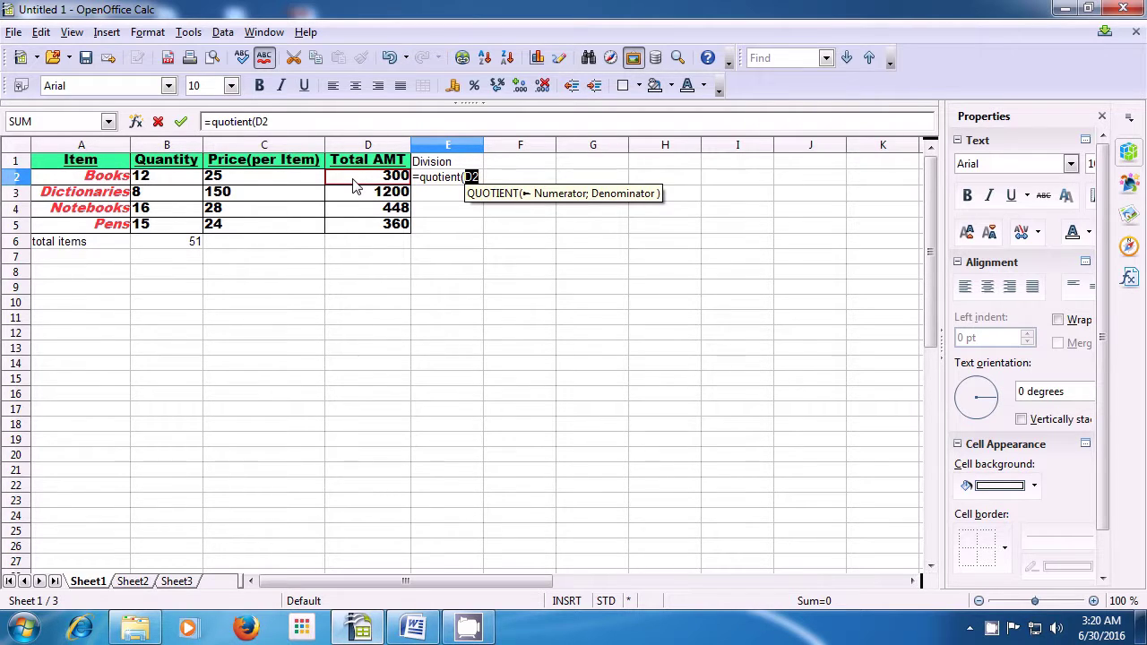
type(";")
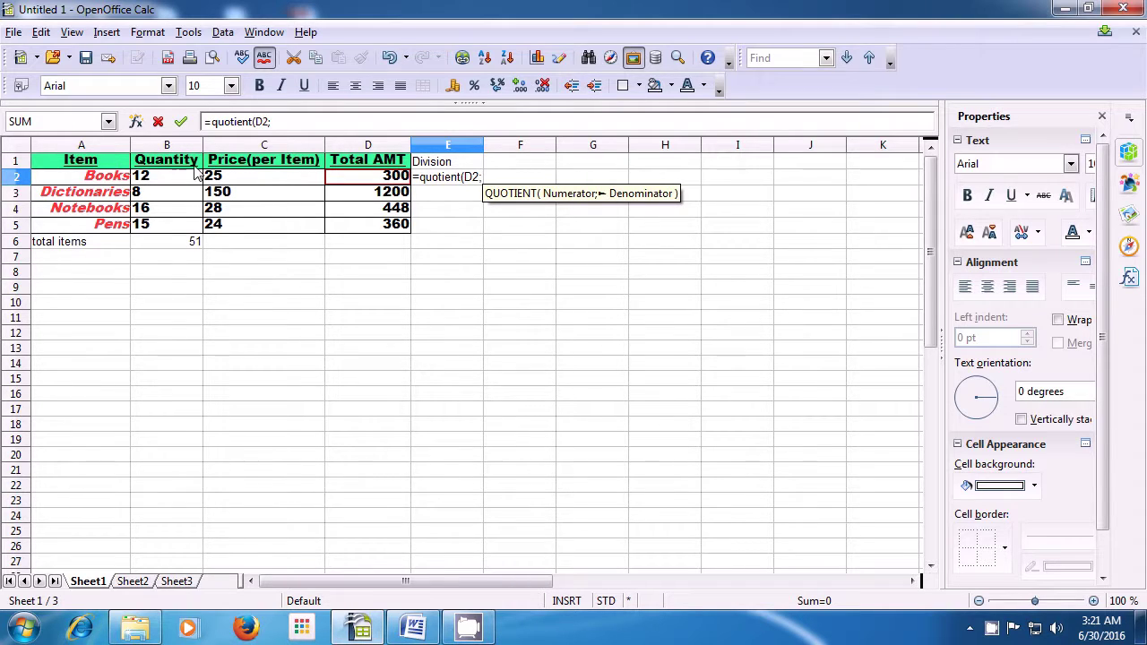
left_click(158, 183)
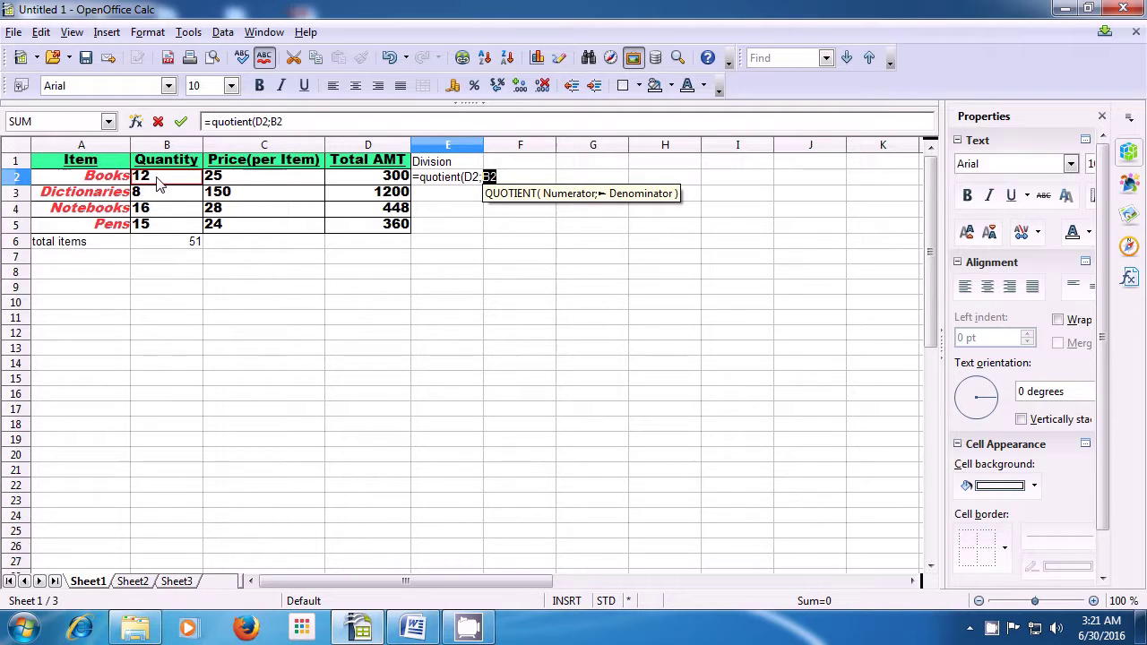
type(")")
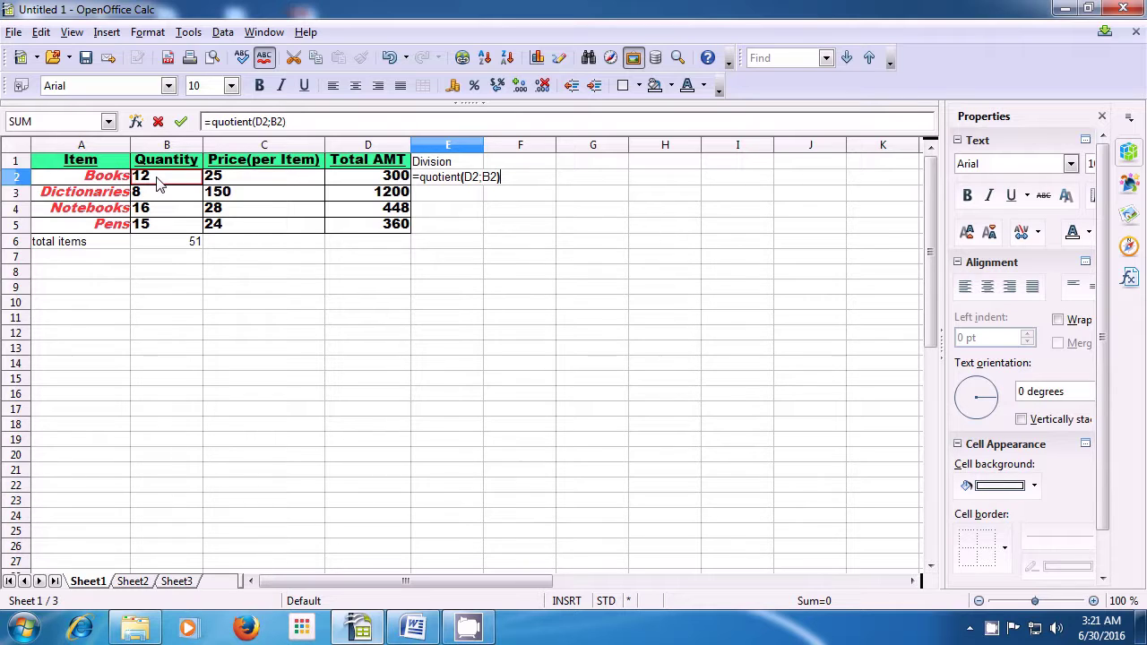
key("Return")
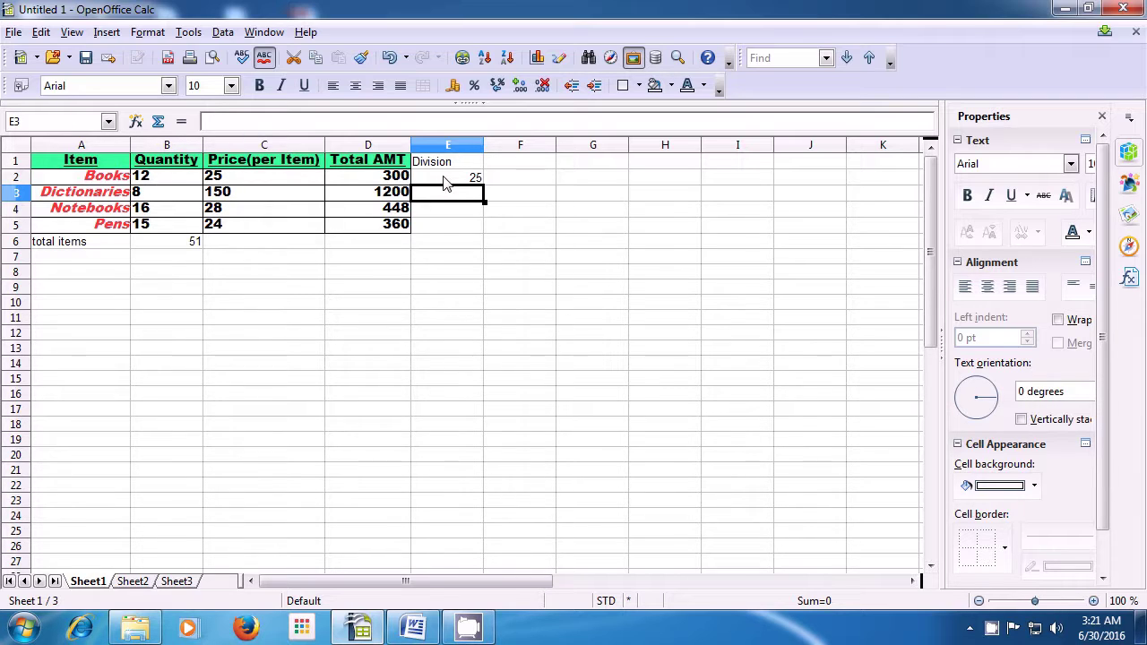
Fill the quotient formula from E2 down through E5 for the remaining items.
left_click(444, 180)
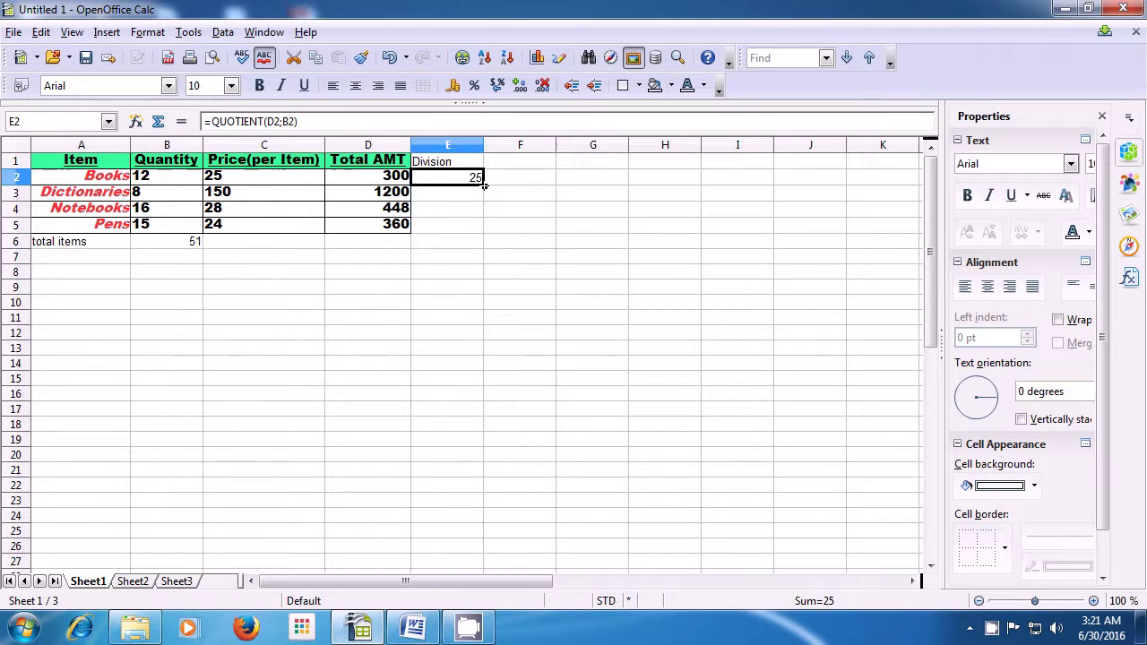
left_click_drag(487, 190, 484, 231)
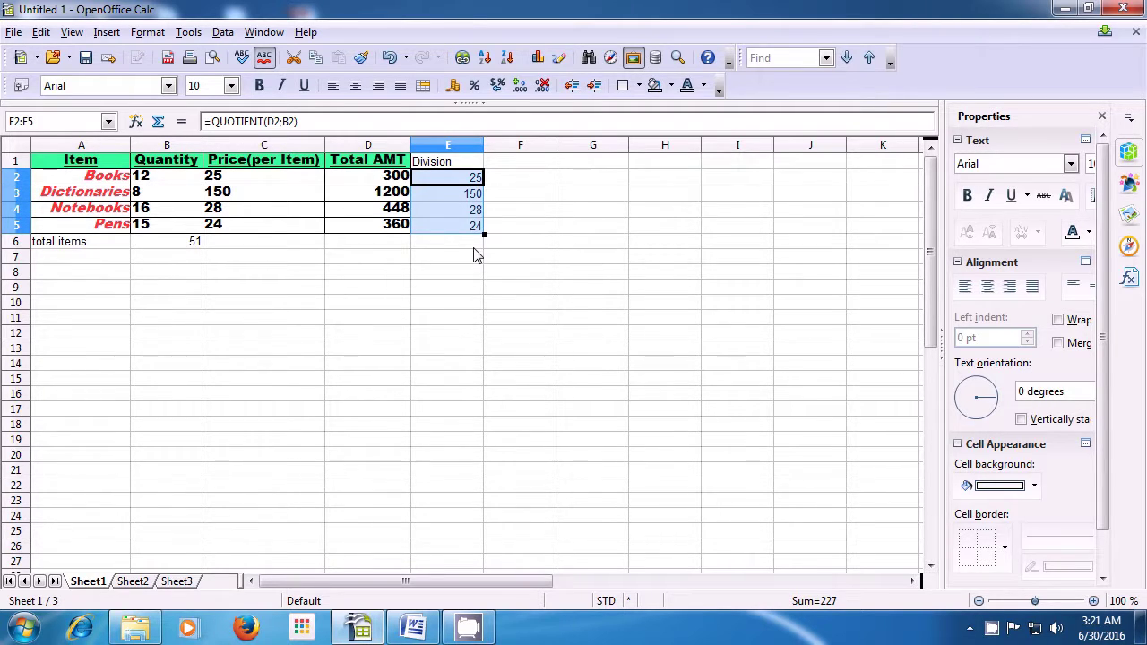
left_click(475, 255)
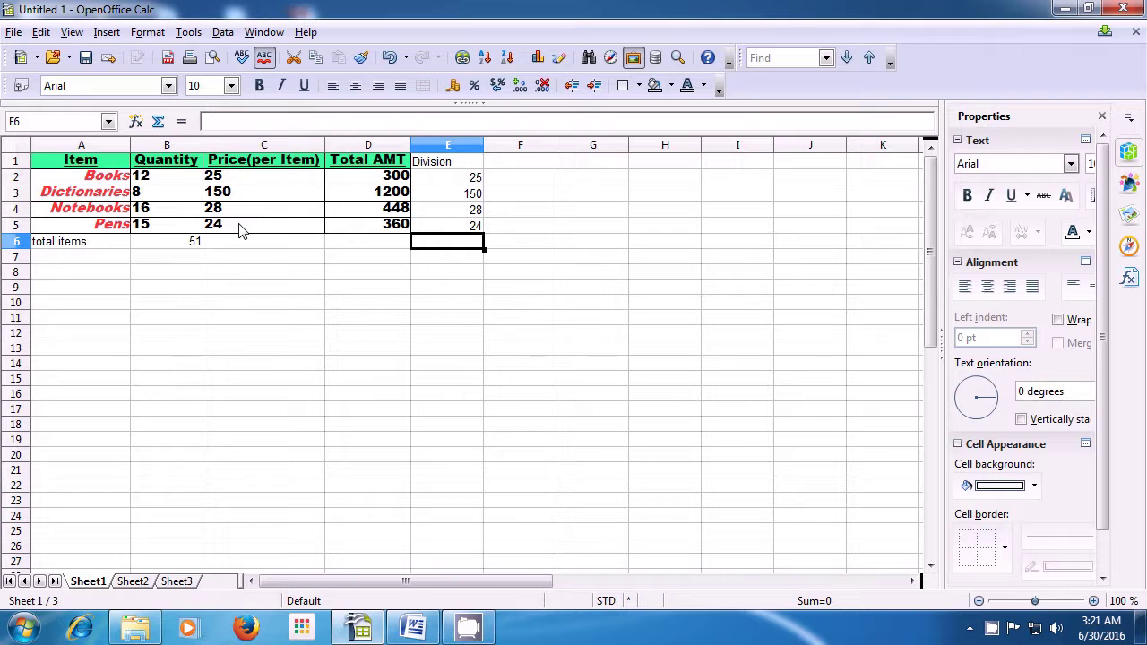
left_click(524, 248)
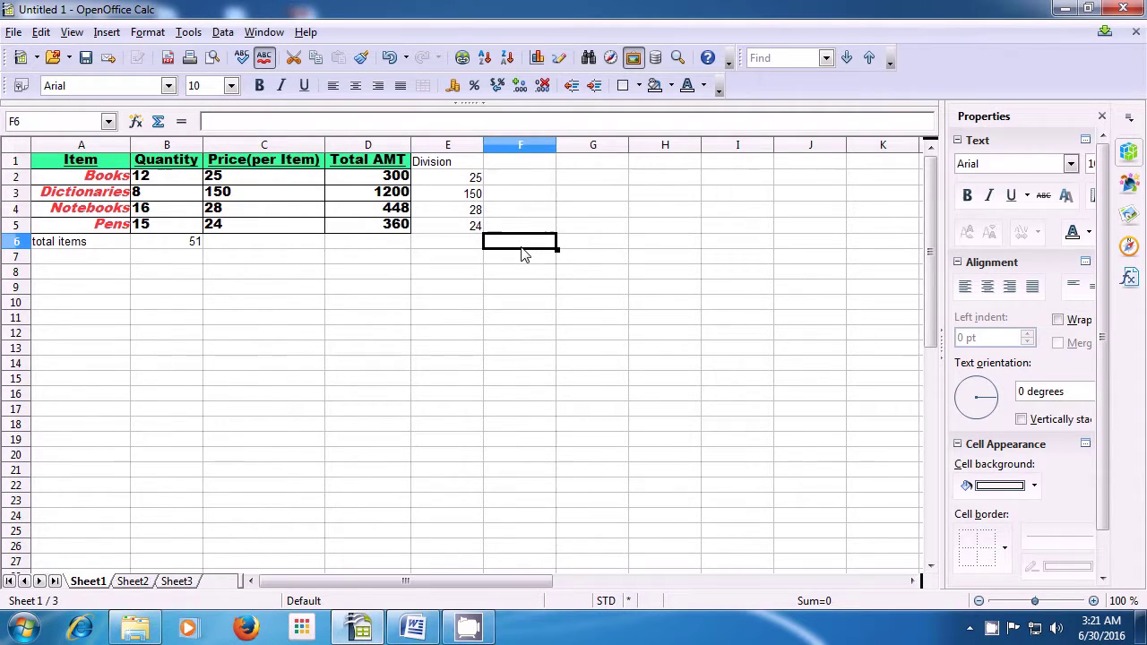